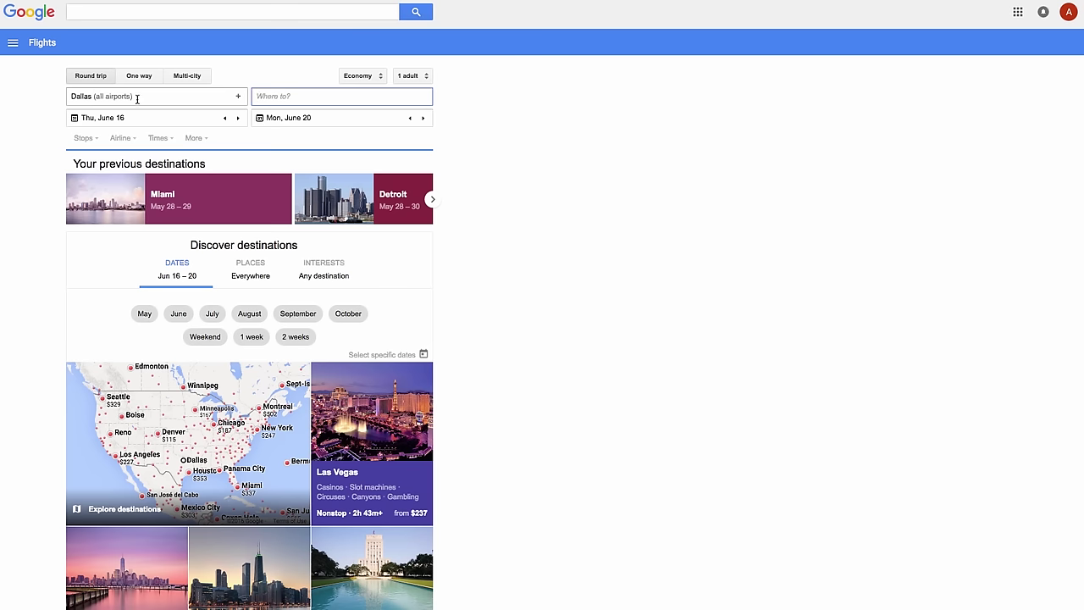
Enter 'mia' in the destination field to list the Miami airport suggestions
type("mia")
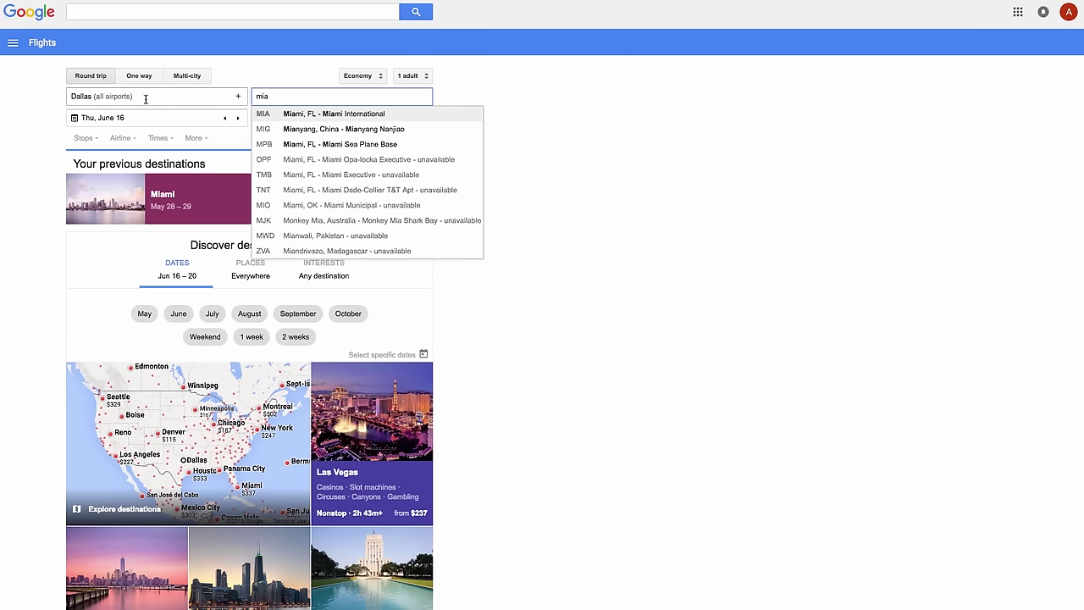
Choose Miami International (MIA) as destination and browse the Dallas–Miami outbound results
left_click(292, 113)
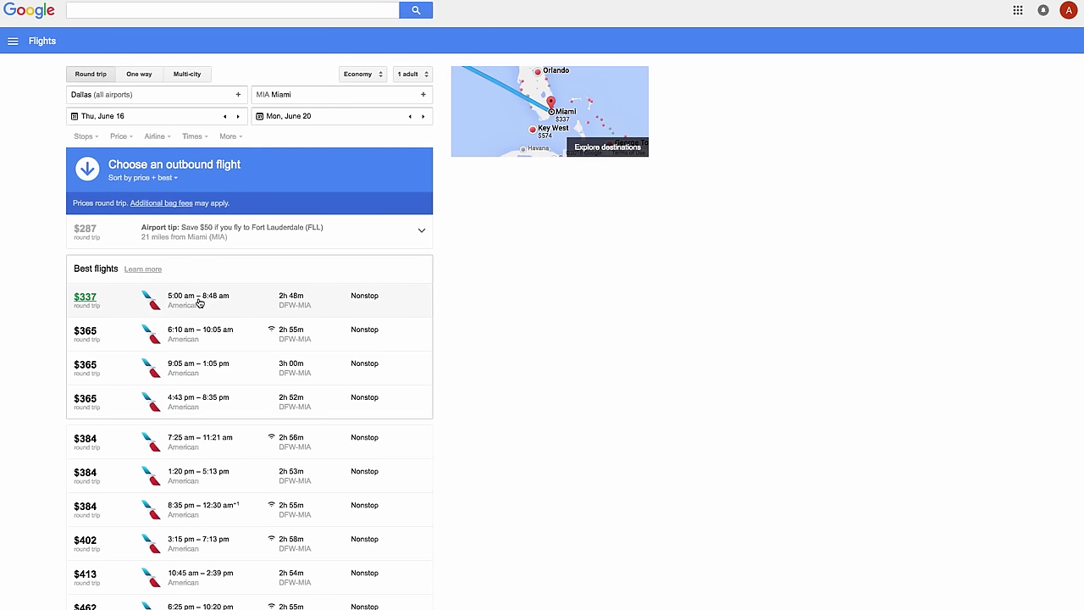
scroll(199, 302, "down", 5)
scroll(199, 302, "down", 1)
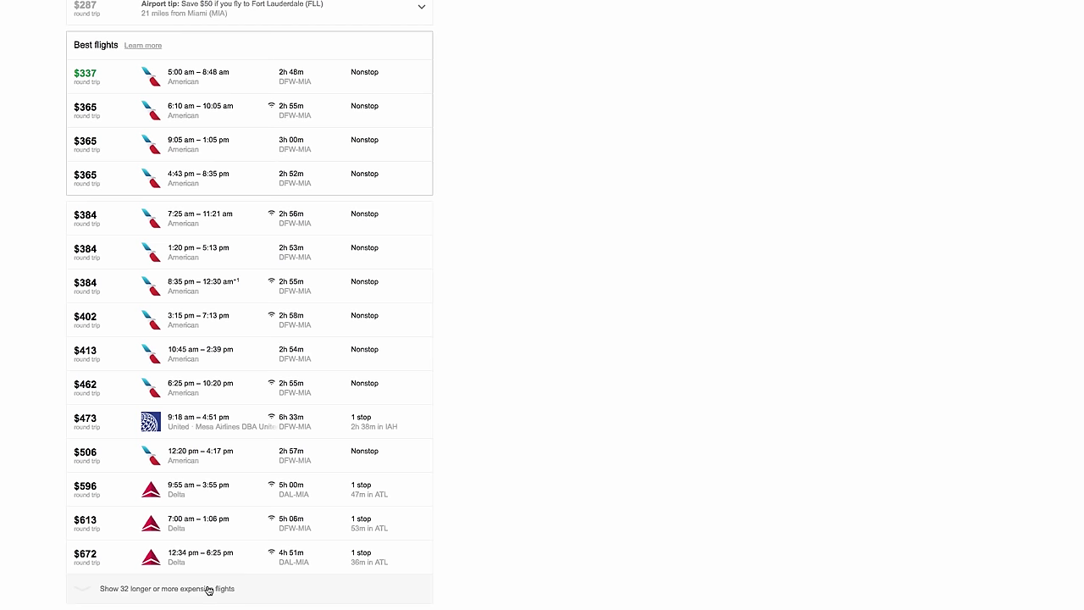
scroll(237, 474, "up", 6)
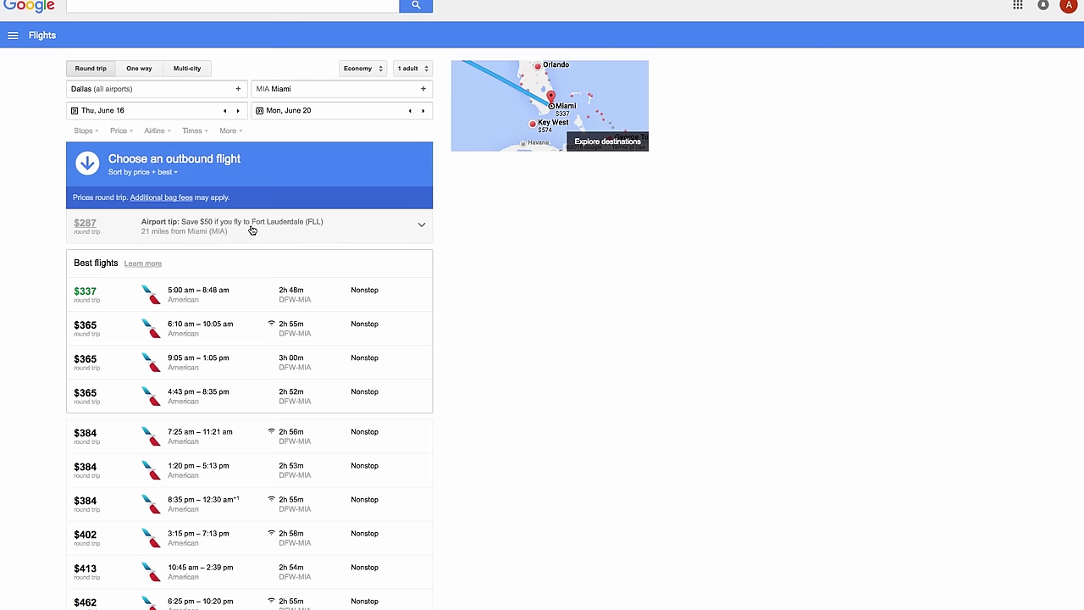
Add Fort Lauderdale (FLL) from the airport tip and uncheck Spirit in the airline filter
left_click(141, 233)
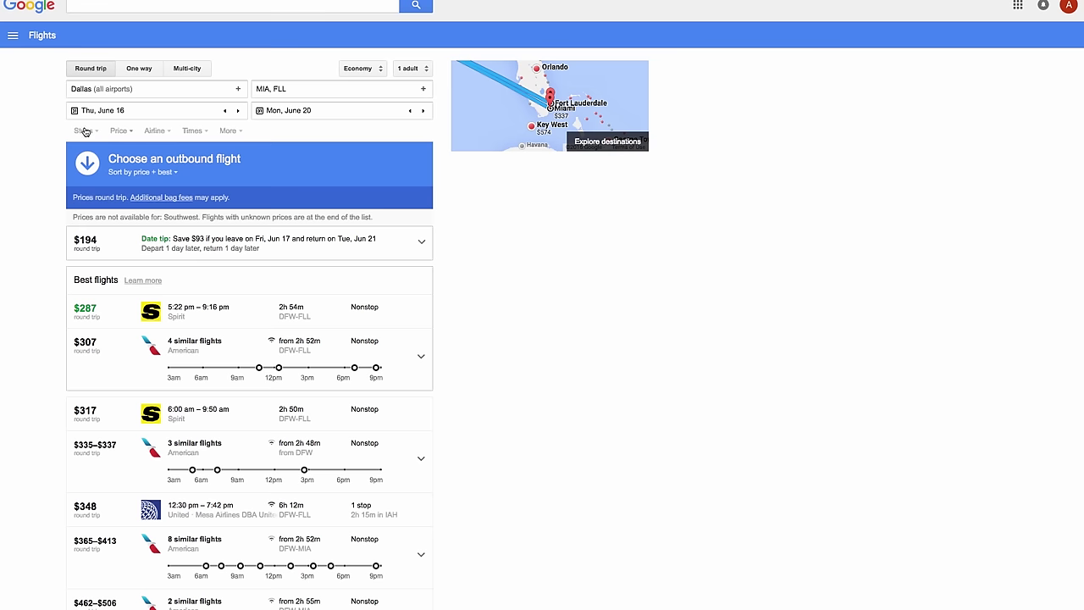
left_click(161, 136)
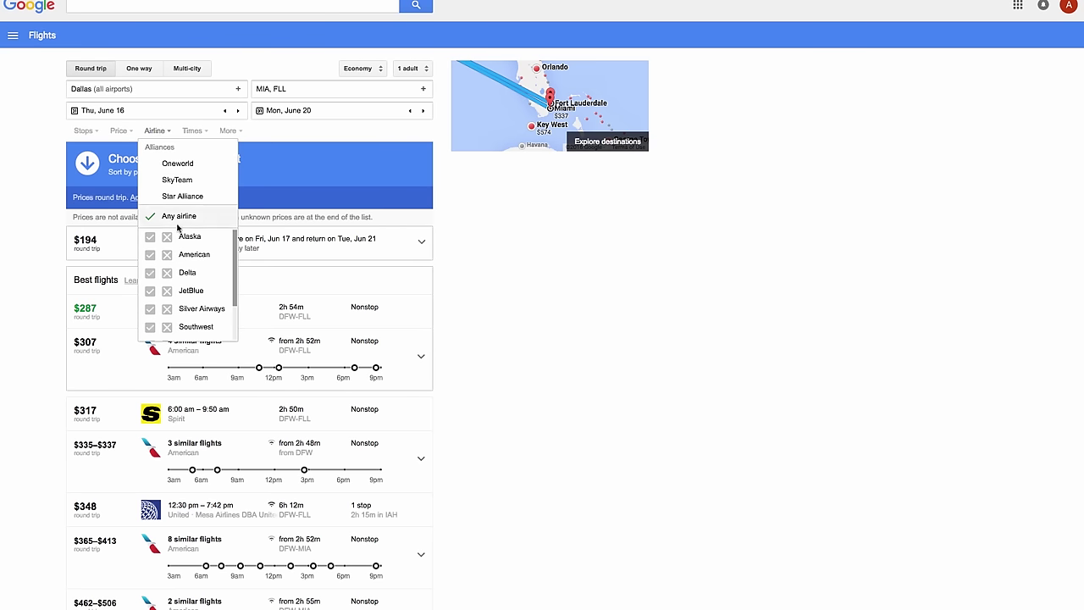
scroll(180, 263, "down", 2)
scroll(179, 262, "down", 1)
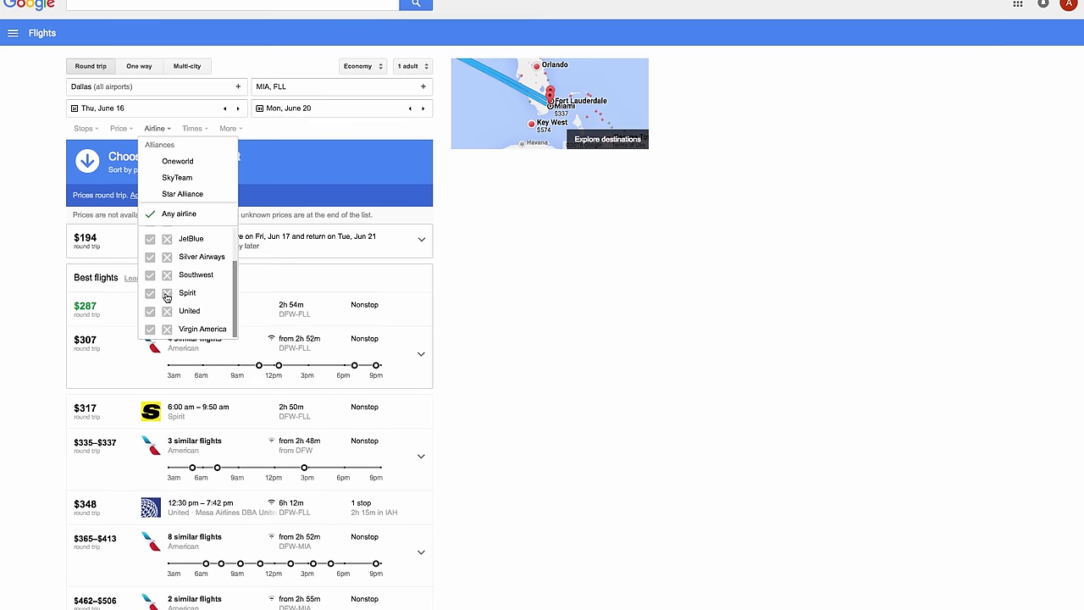
left_click(168, 293)
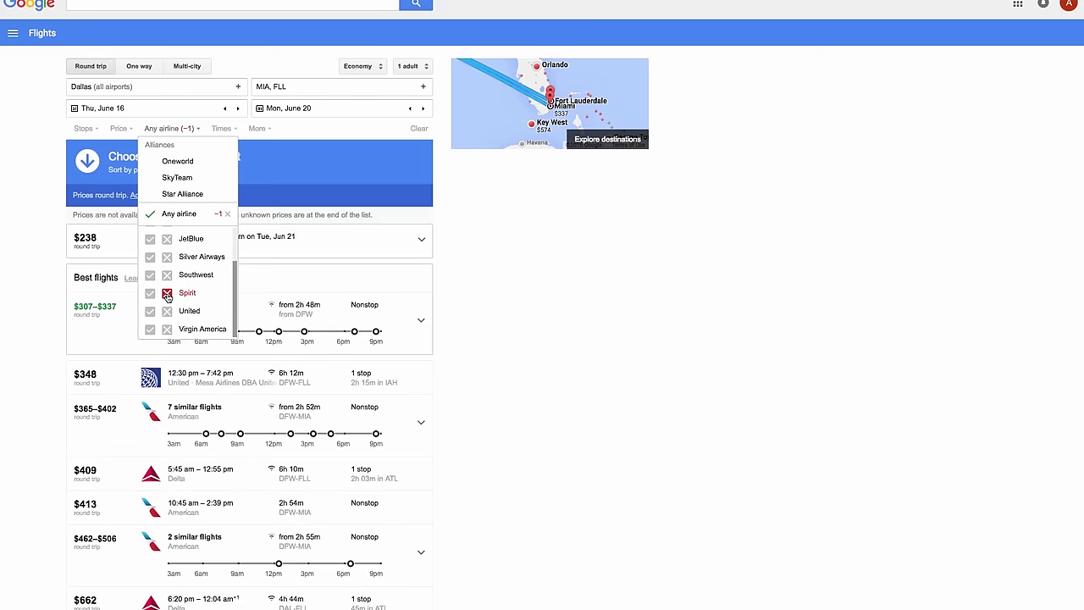
left_click(50, 309)
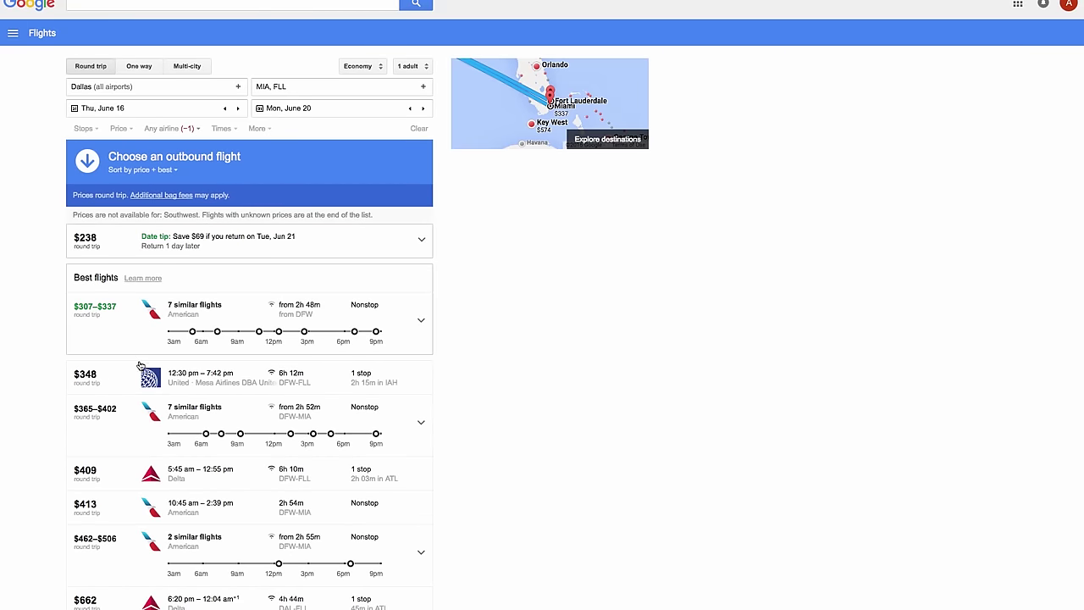
scroll(181, 446, "down", 1)
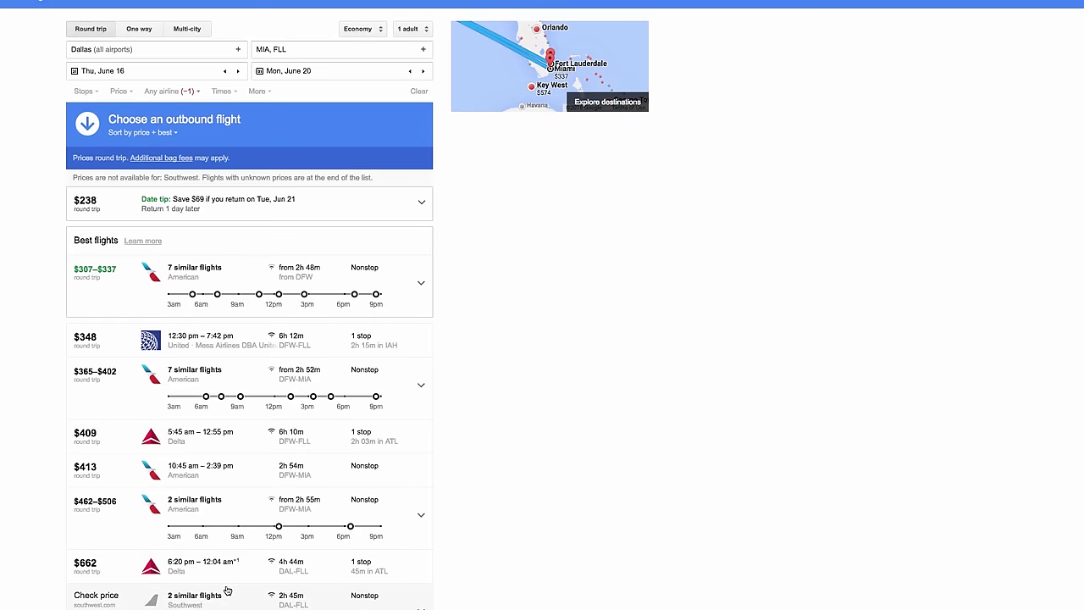
scroll(227, 590, "up", 1)
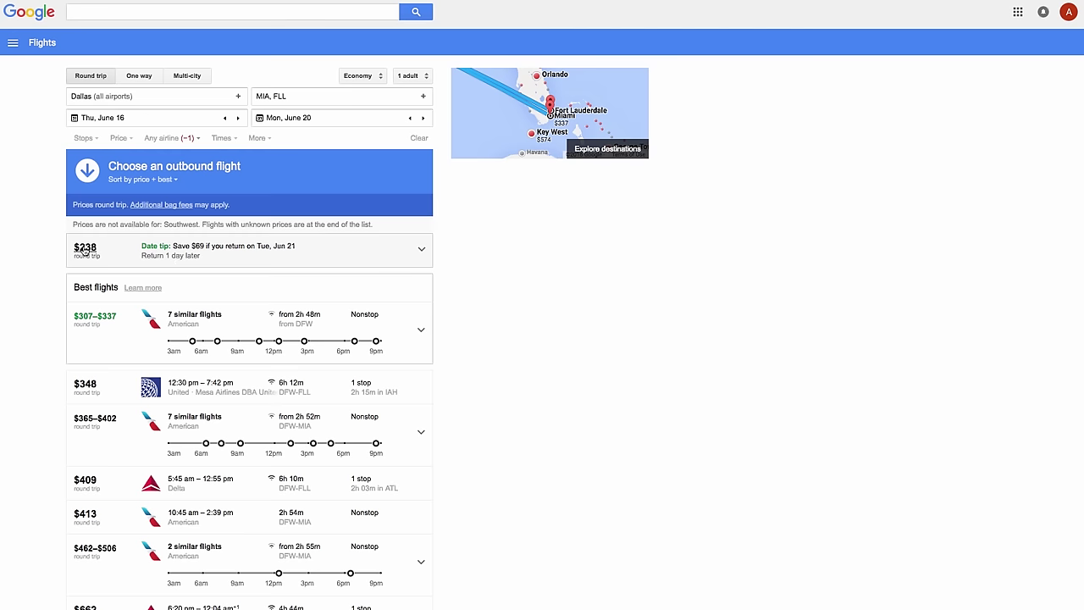
Apply the date tip to return on Tue, June 21 instead of June 20
left_click(182, 257)
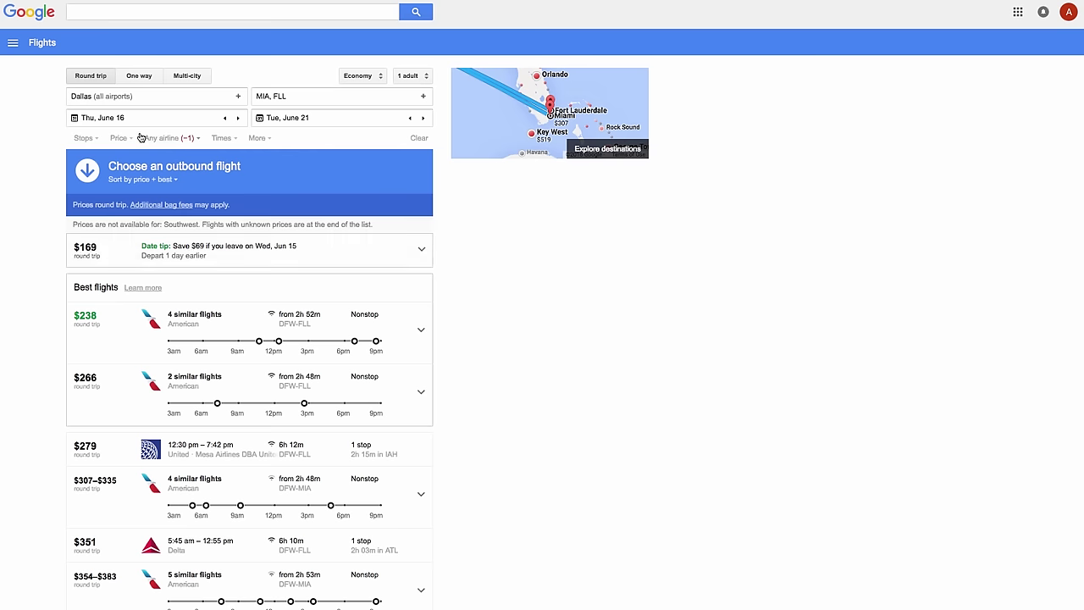
Try limiting fares to under $250, then clear the price filter
left_click(93, 138)
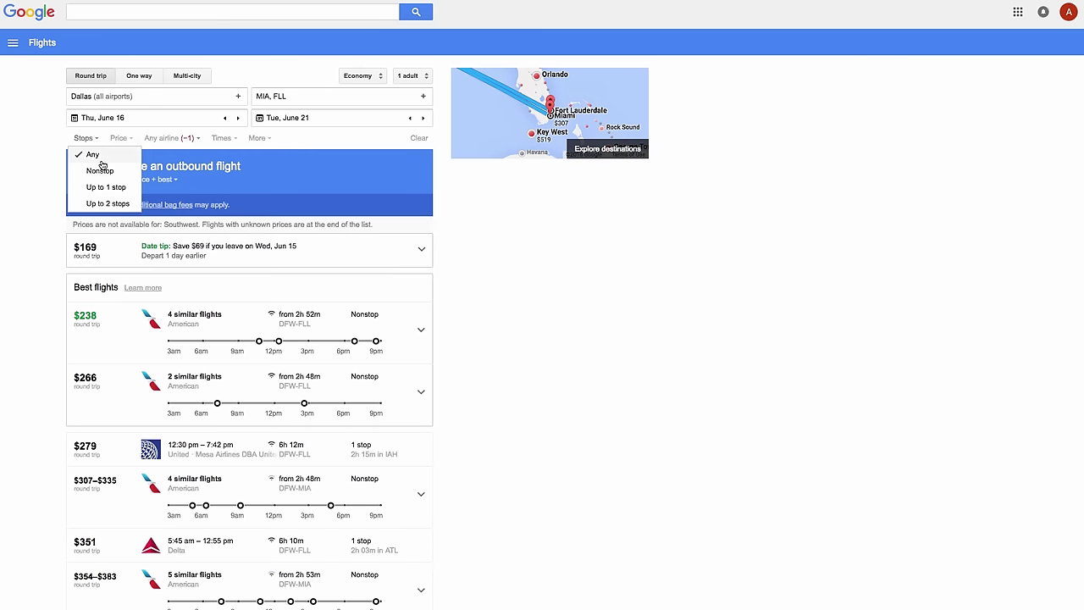
left_click(118, 138)
left_click_drag(219, 170, 150, 169)
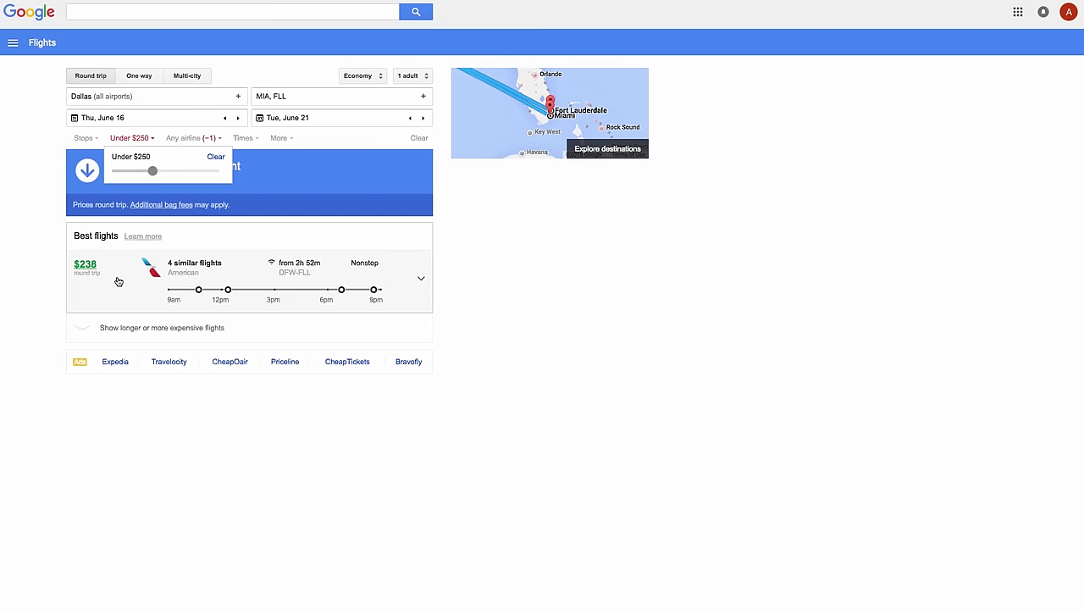
left_click(215, 158)
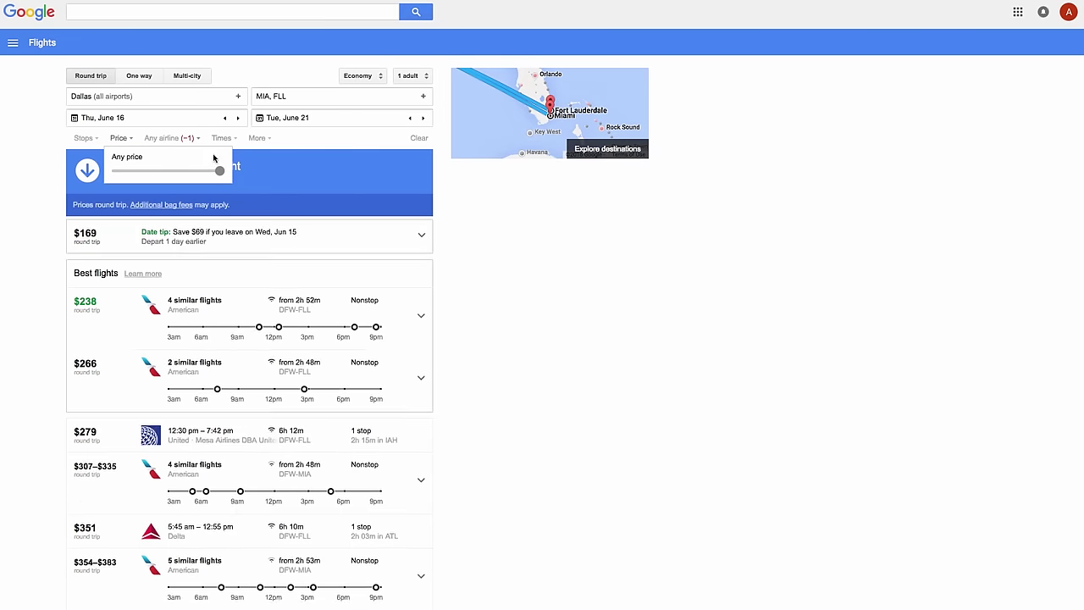
Re-check Spirit in the airline filter so all airlines appear
left_click(197, 141)
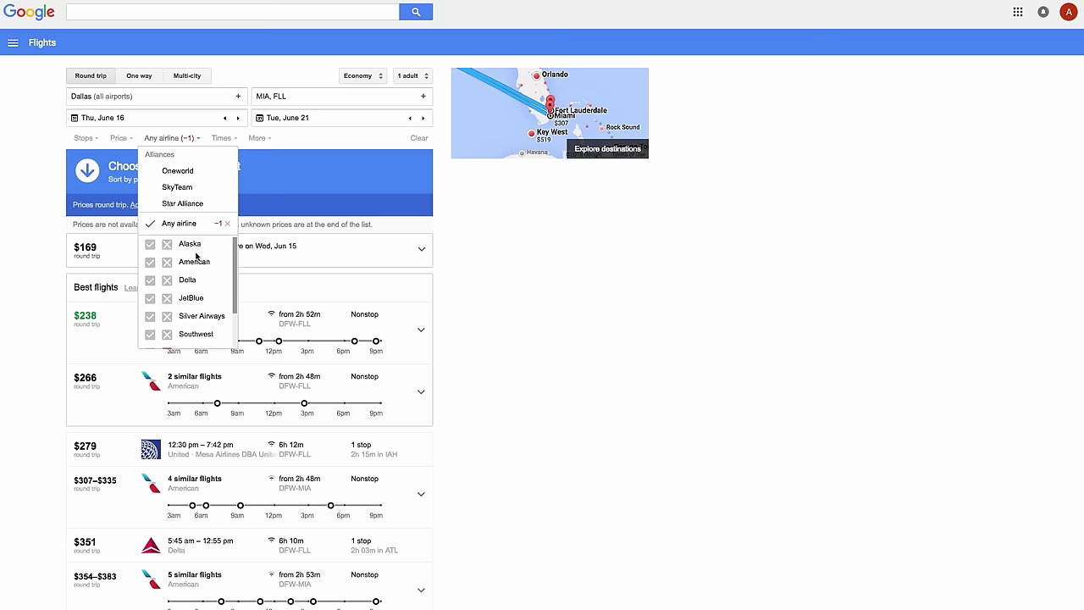
scroll(197, 254, "down", 1)
scroll(197, 254, "down", 2)
left_click(168, 280)
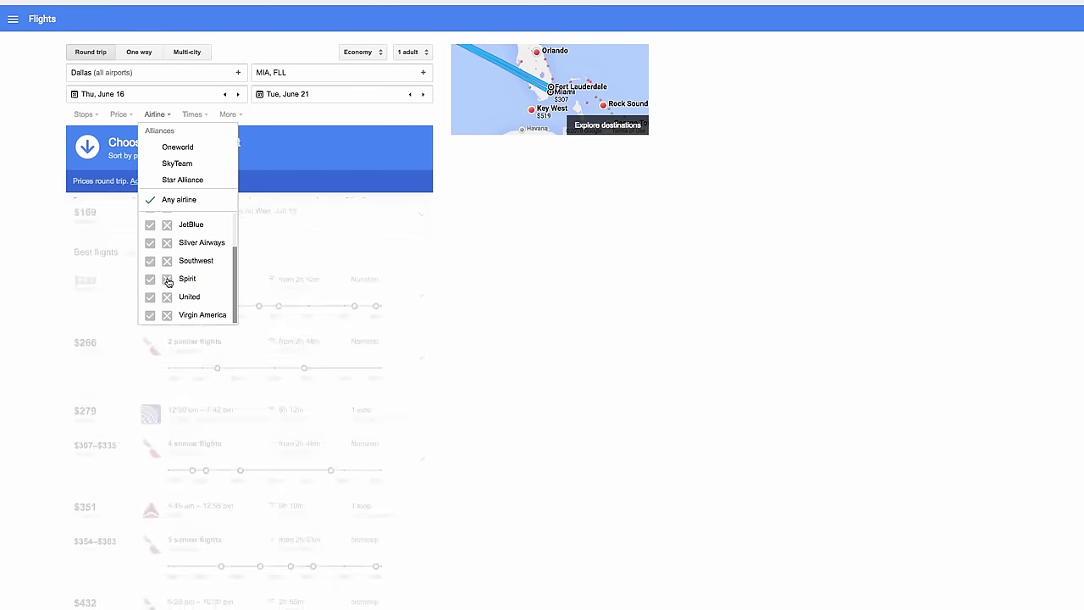
scroll(191, 275, "up", 3)
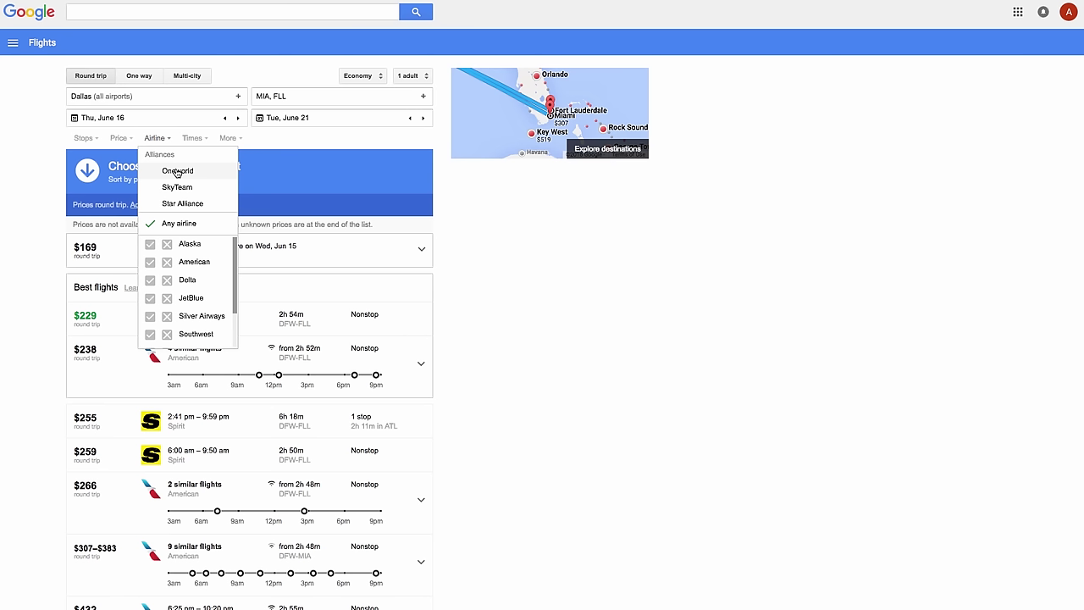
Review the Times and More filter options without changing them
left_click(194, 138)
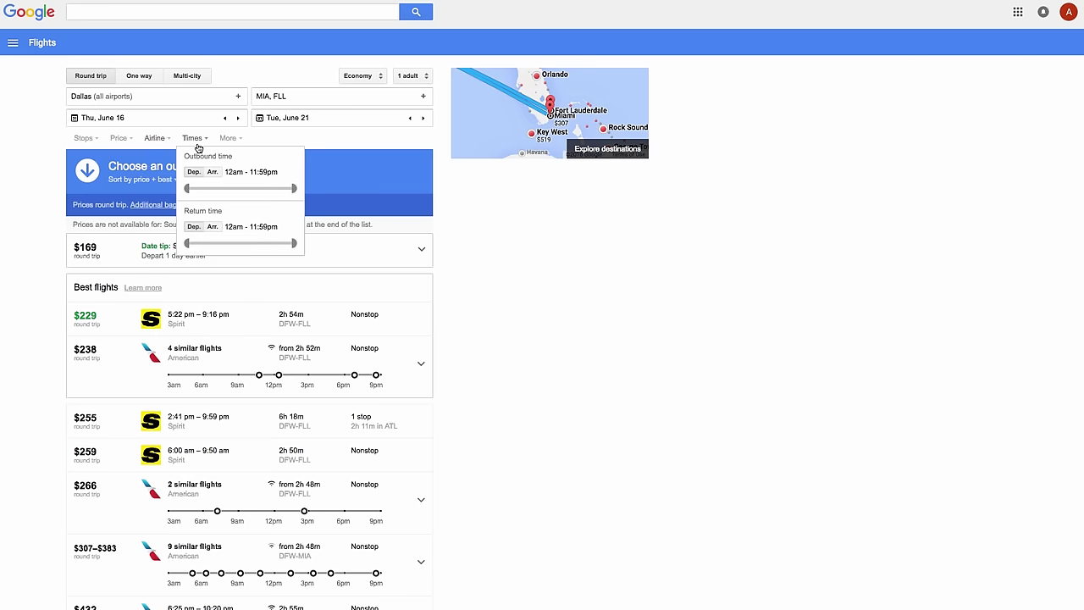
left_click(232, 140)
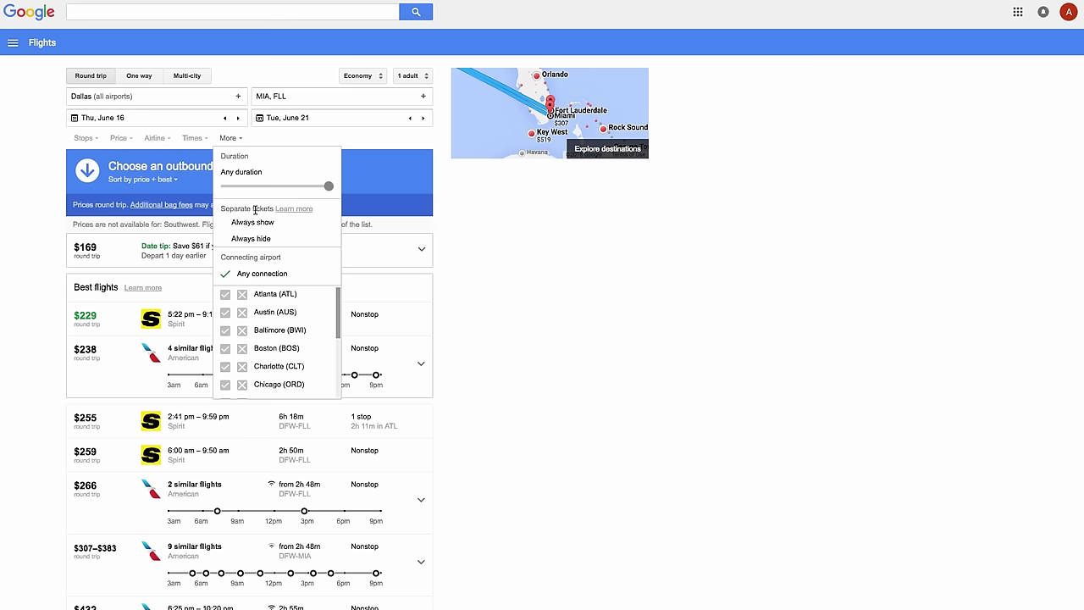
scroll(255, 210, "down", 6)
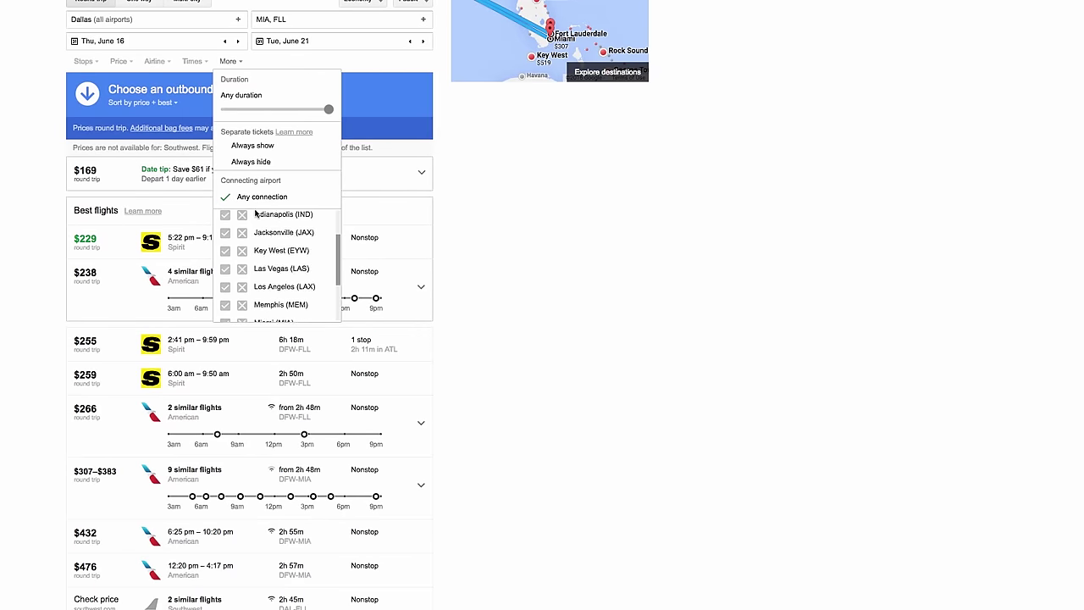
scroll(255, 214, "down", 5)
scroll(254, 212, "up", 10)
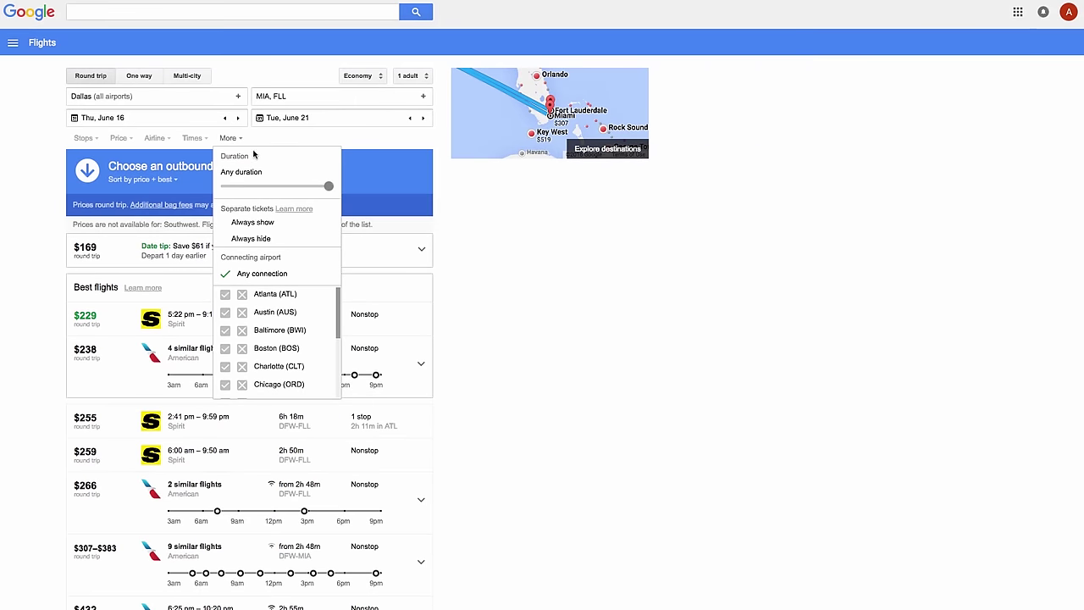
left_click(185, 94)
left_click(46, 123)
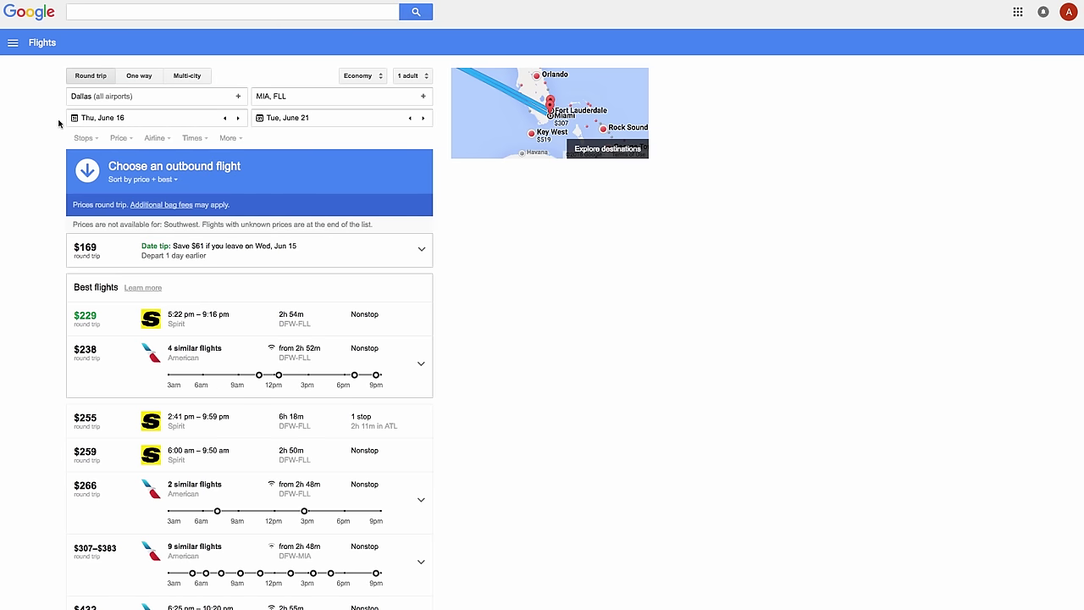
Change the departure date to Thu, June 2 in the calendar
left_click(127, 118)
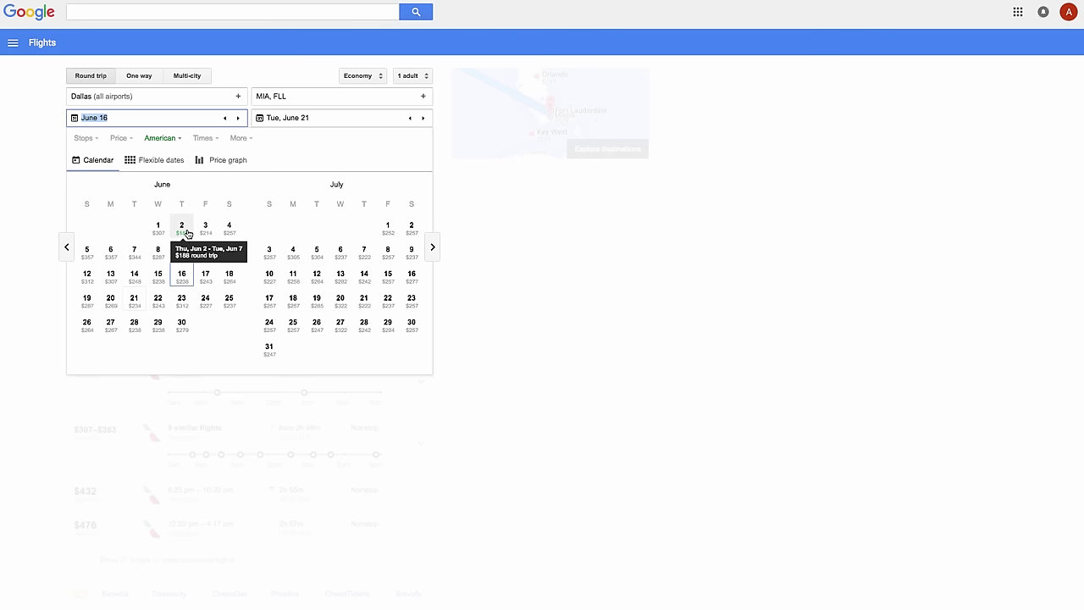
left_click(183, 236)
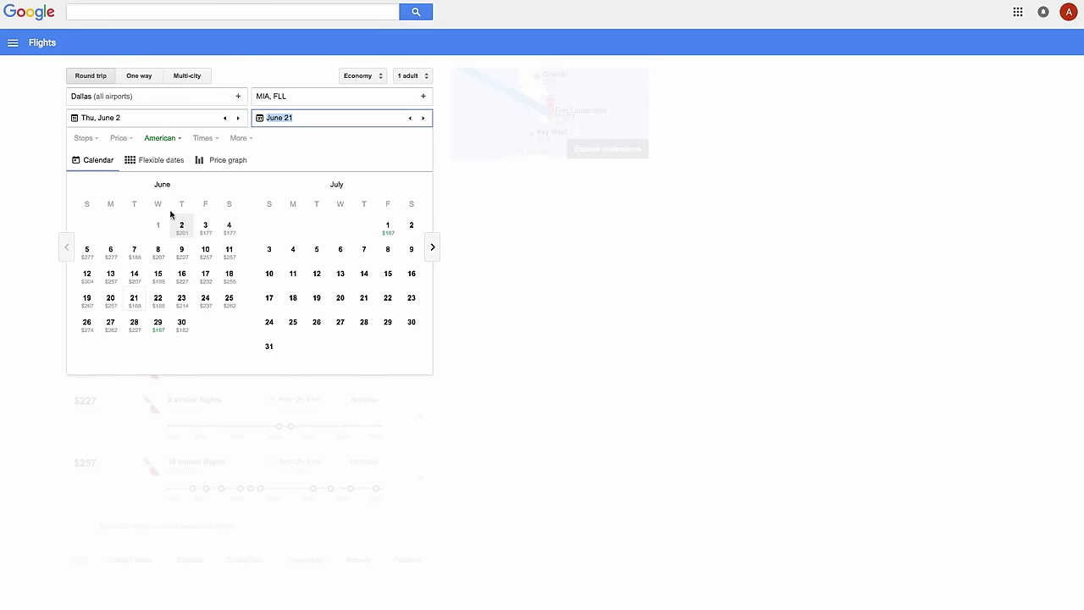
Replace the destination with Las Vegas (LAS)
left_click(289, 99)
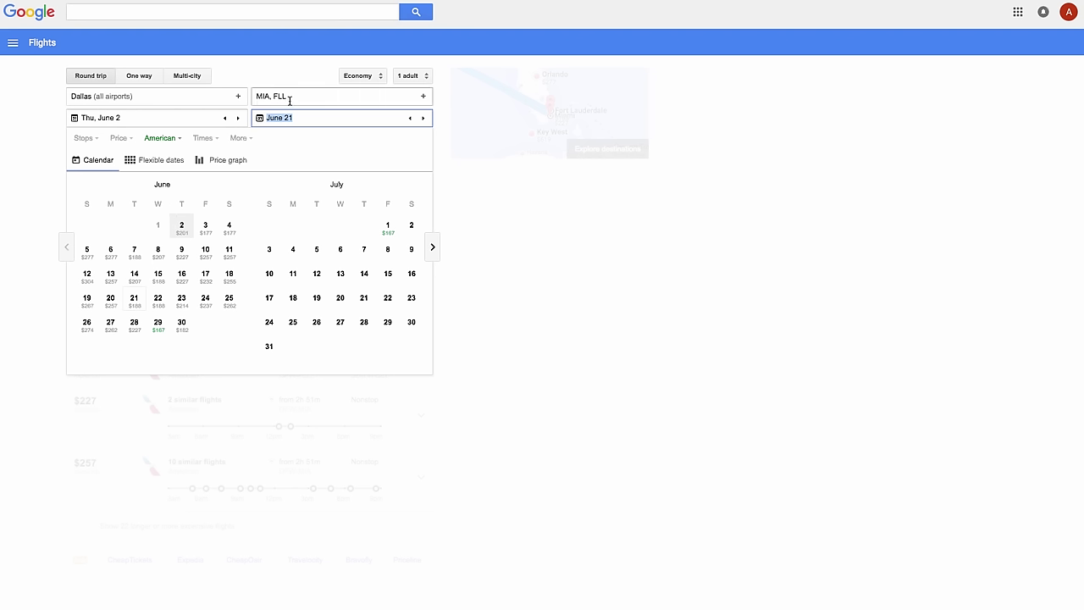
type("las")
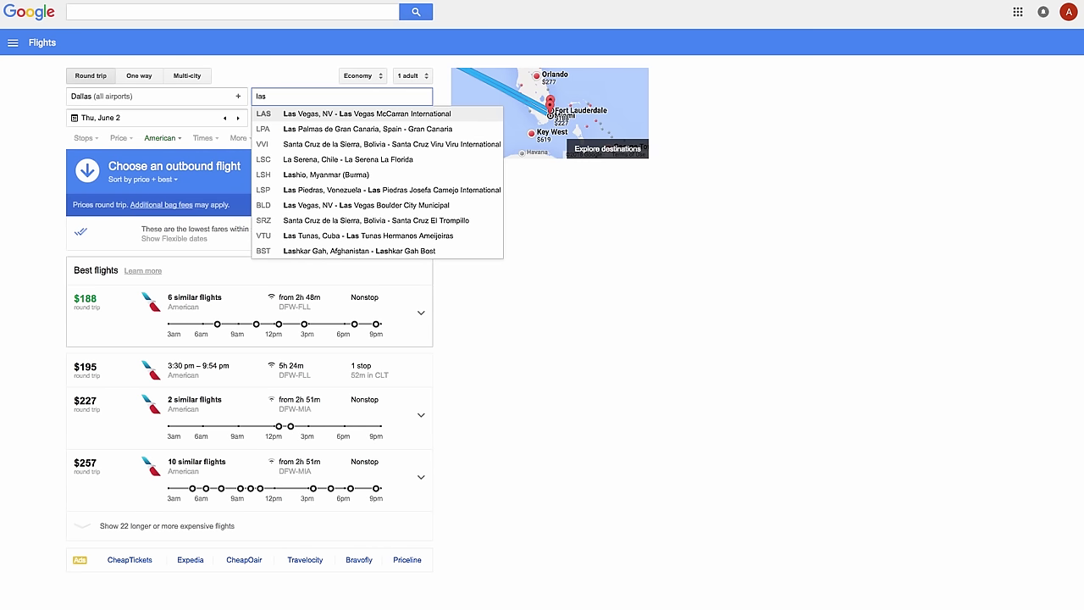
key("Return")
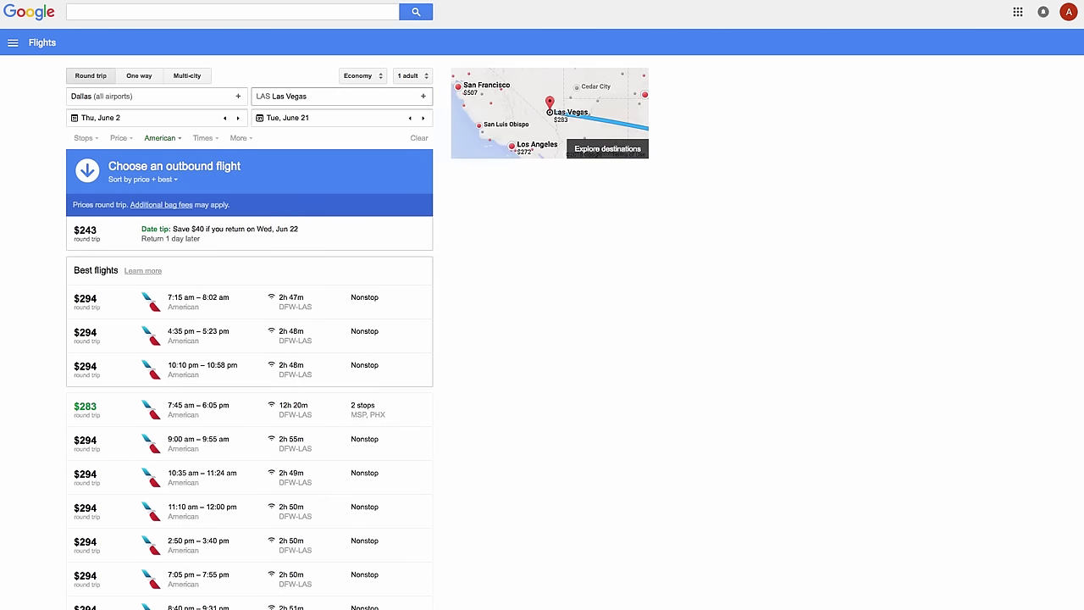
Pick July 2–5, then apply the $172 tip for July 3–6
left_click(76, 121)
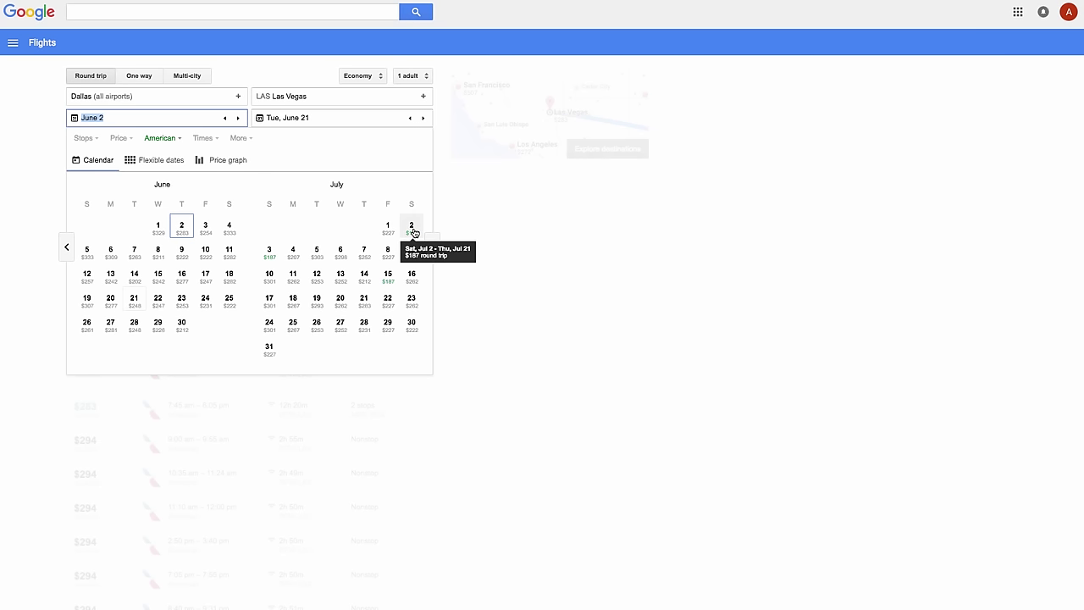
left_click(413, 232)
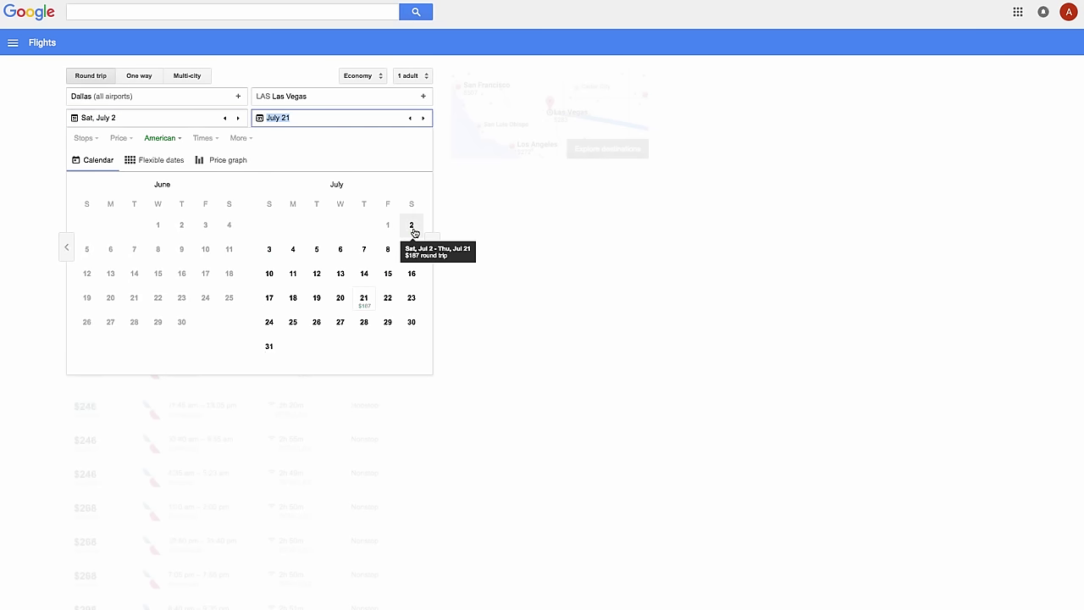
left_click(317, 252)
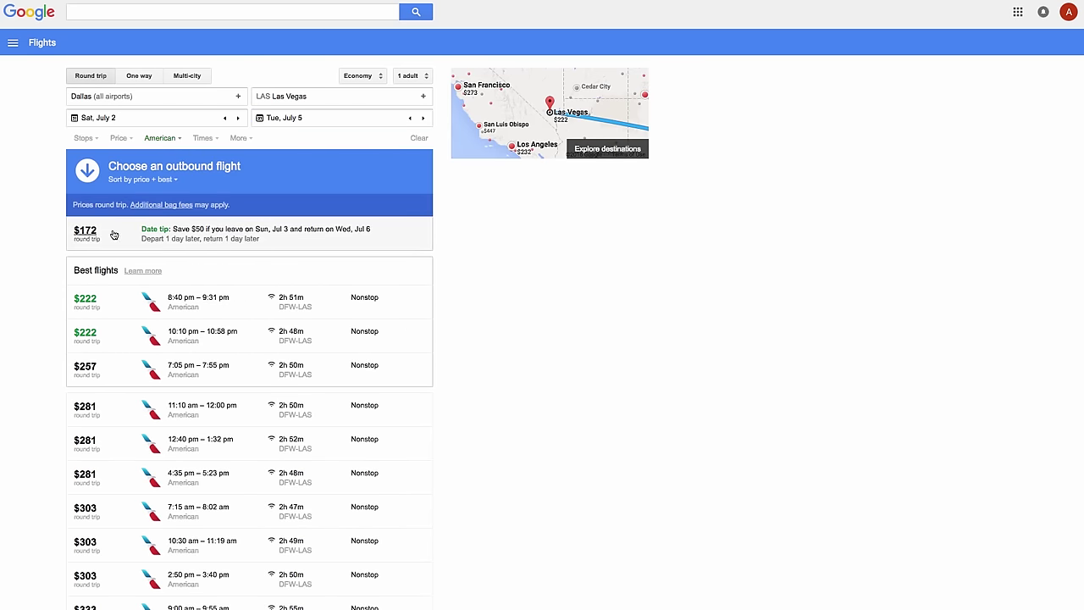
left_click(114, 235)
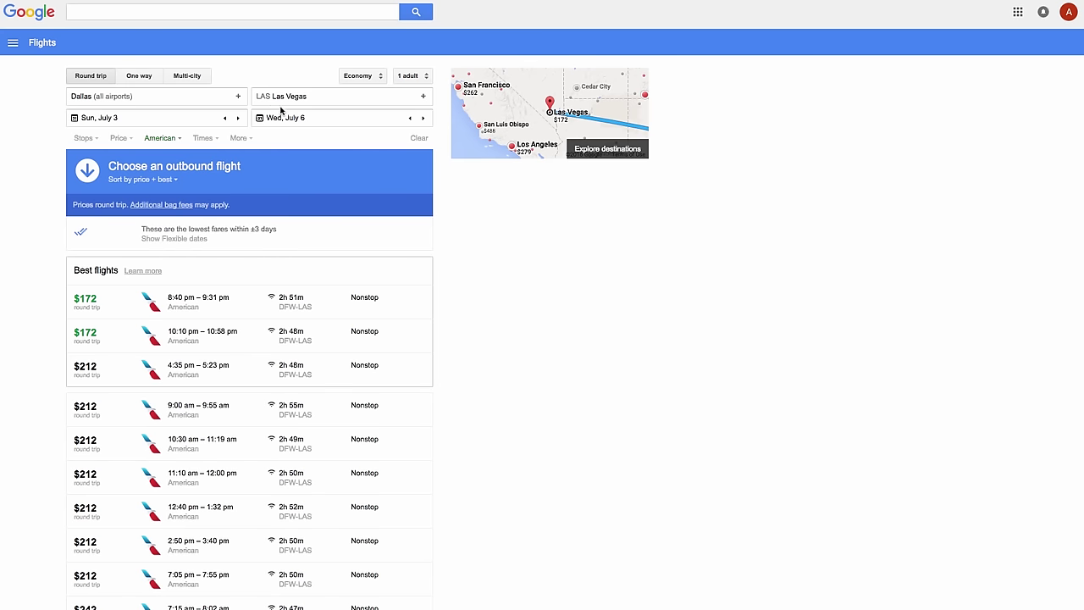
Select the 8:40 pm outbound and 4:35 pm return nonstops, then move departure to July 2
scroll(278, 371, "down", 1)
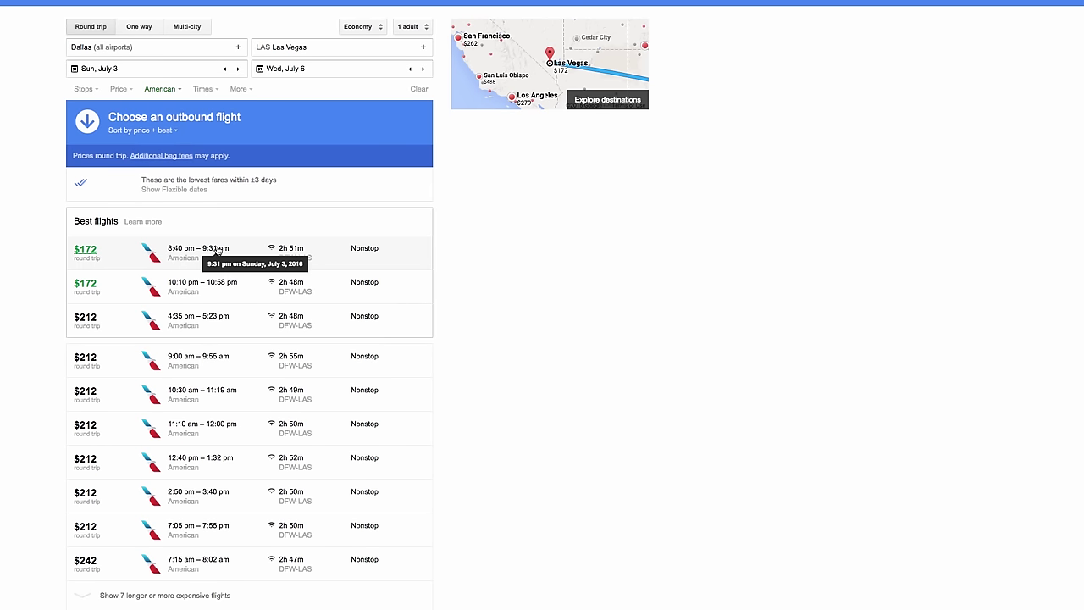
left_click(166, 251)
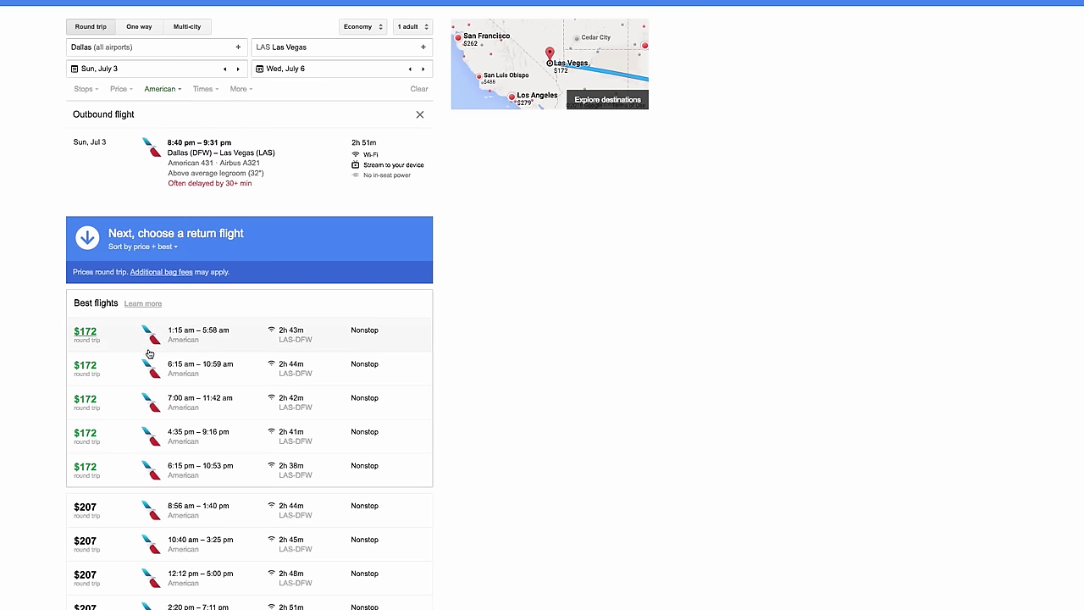
left_click(210, 448)
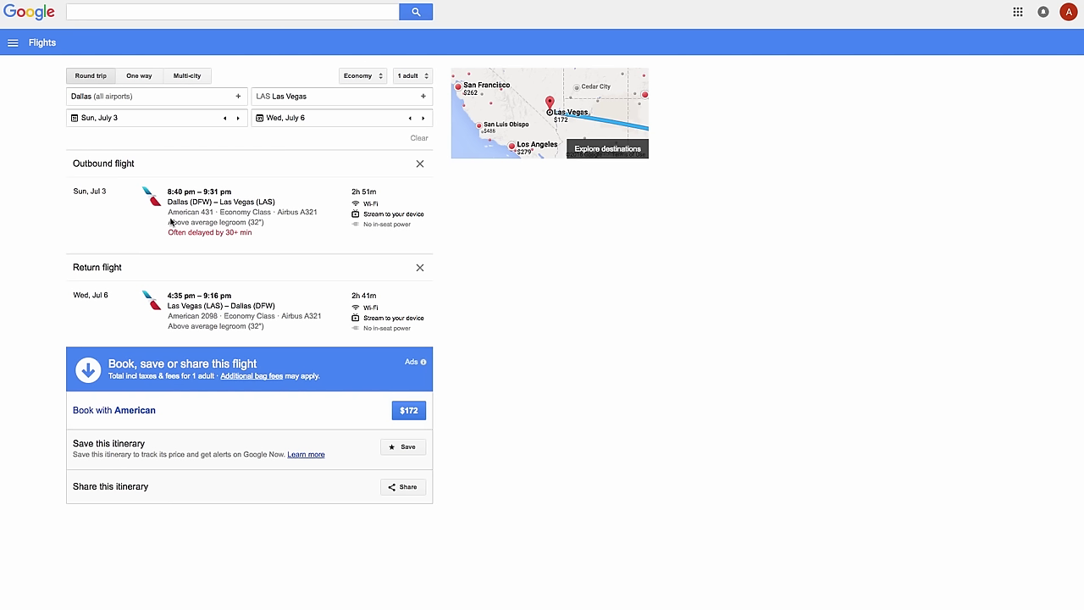
mouse_move(168, 191)
left_click(225, 118)
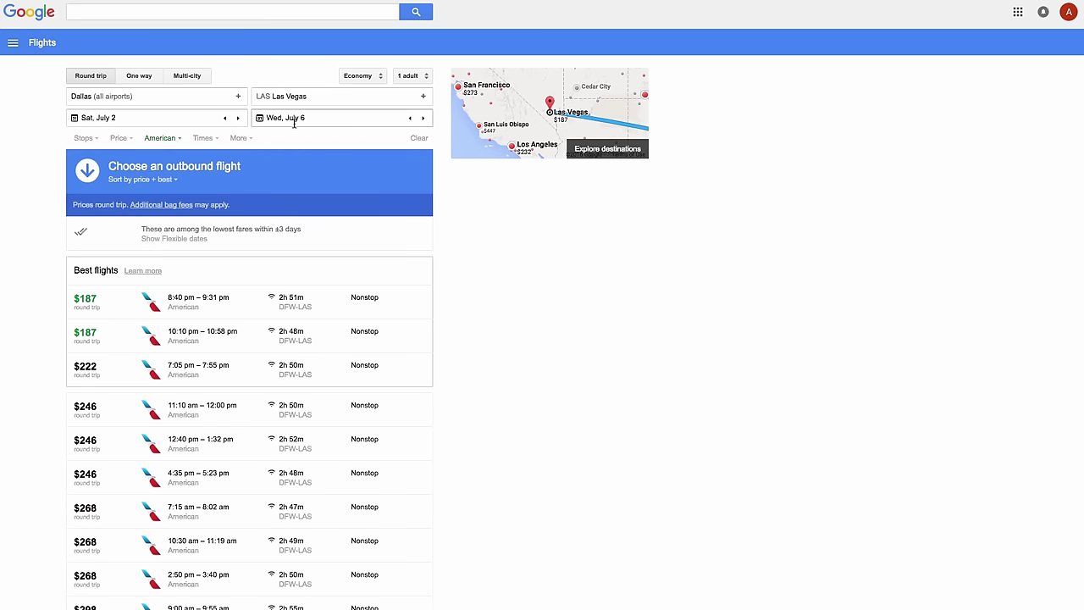
Delete Las Vegas from the destination and open the Explore map of fares from Dallas
left_click(345, 100)
key("BackSpace")
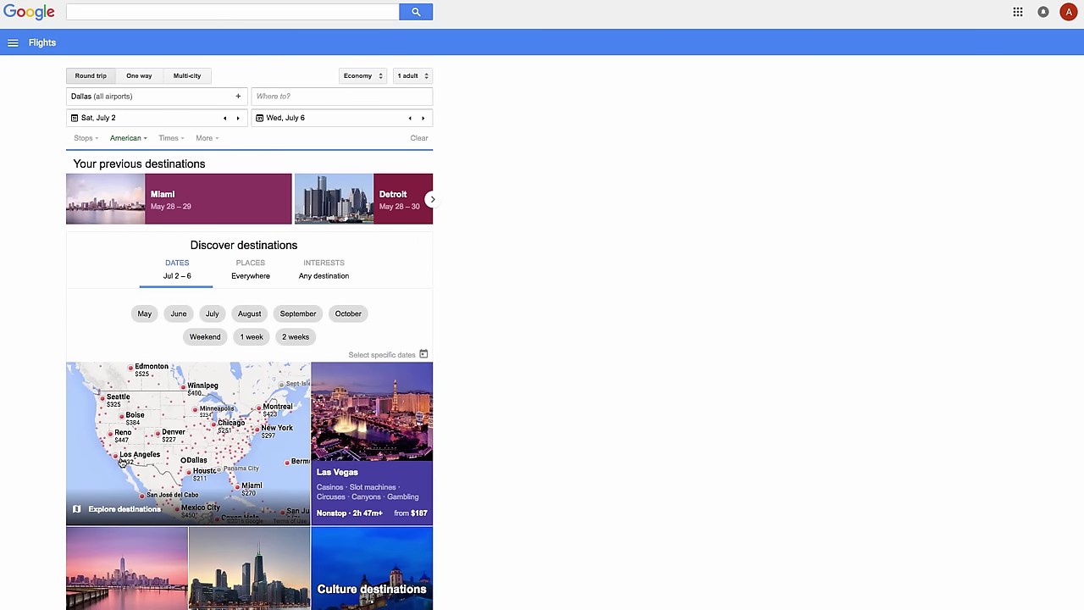
left_click(102, 508)
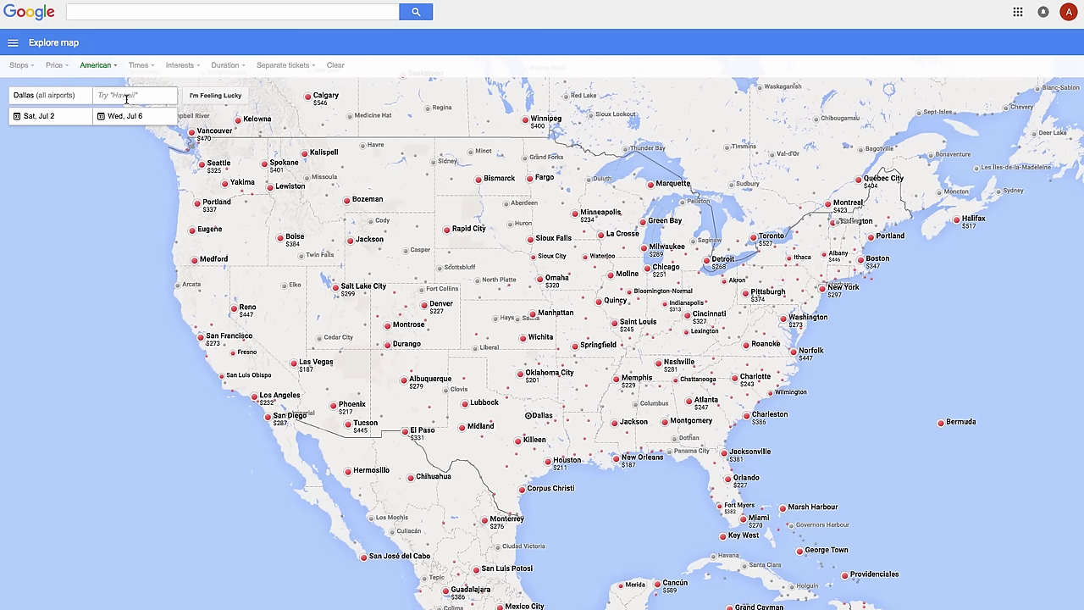
Switch the Explore map's airline filter from American to Any airline
left_click(96, 65)
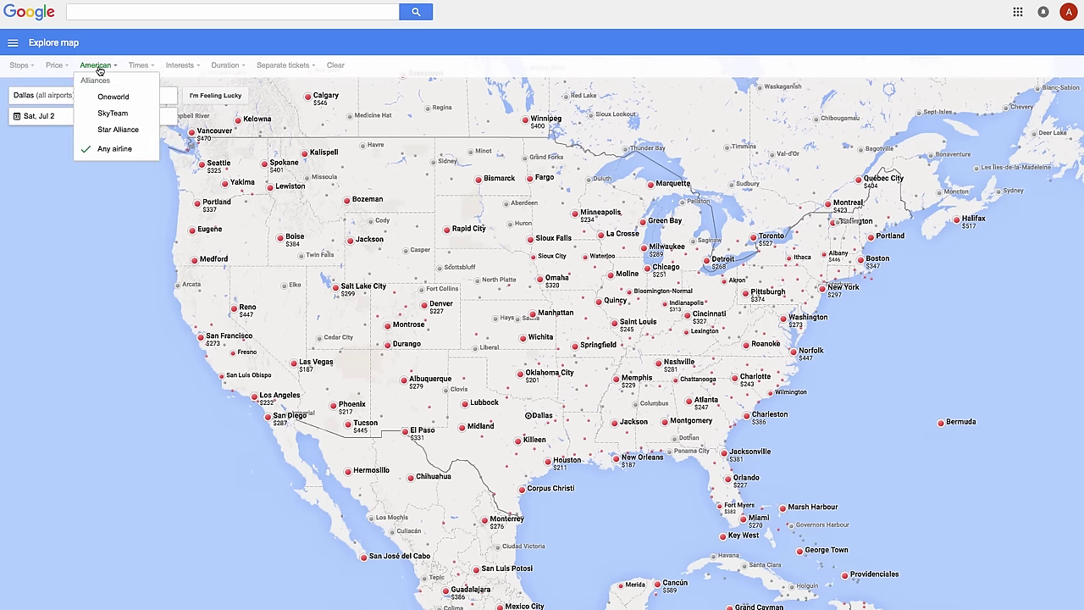
left_click(107, 149)
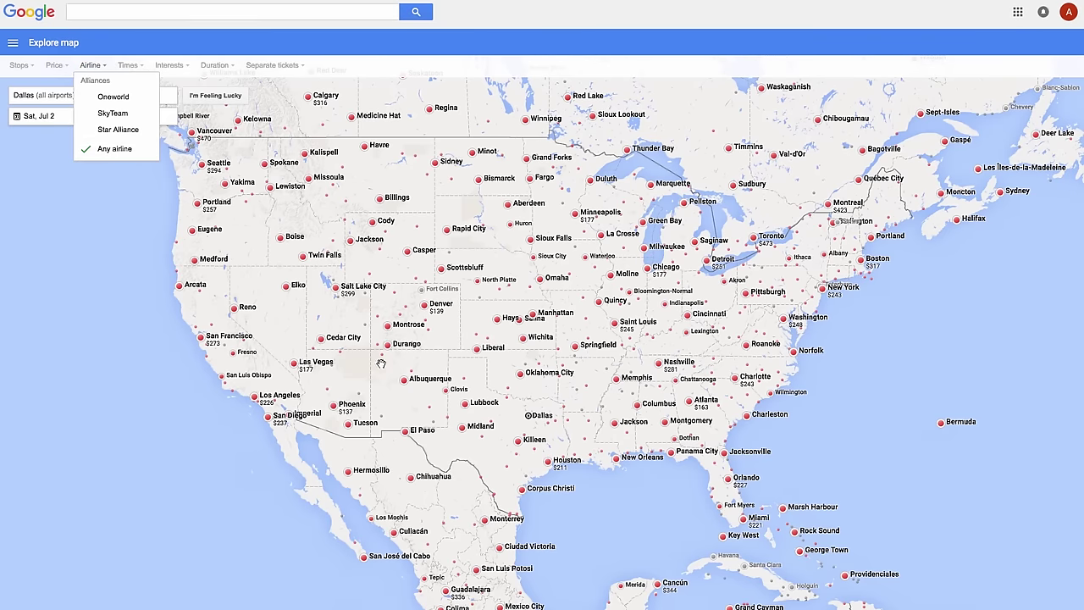
mouse_move(487, 388)
left_mouse_down()
mouse_move(458, 389)
mouse_move(505, 395)
left_mouse_up()
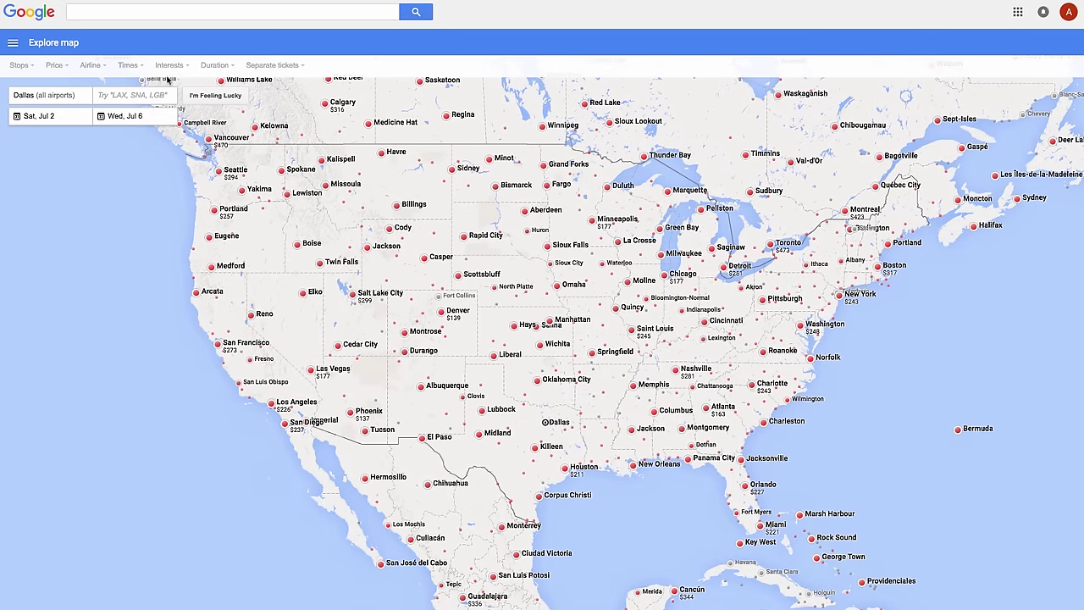
Cap Explore map fares at under $200, leaving Phoenix, Denver, Atlanta and Las Vegas
left_click(58, 65)
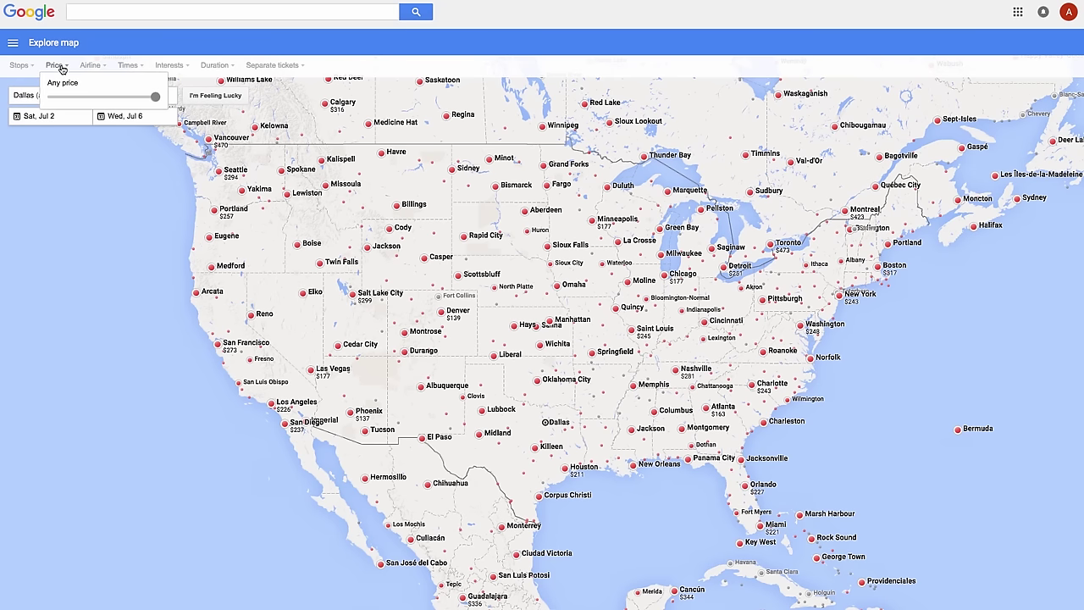
left_click_drag(155, 97, 54, 97)
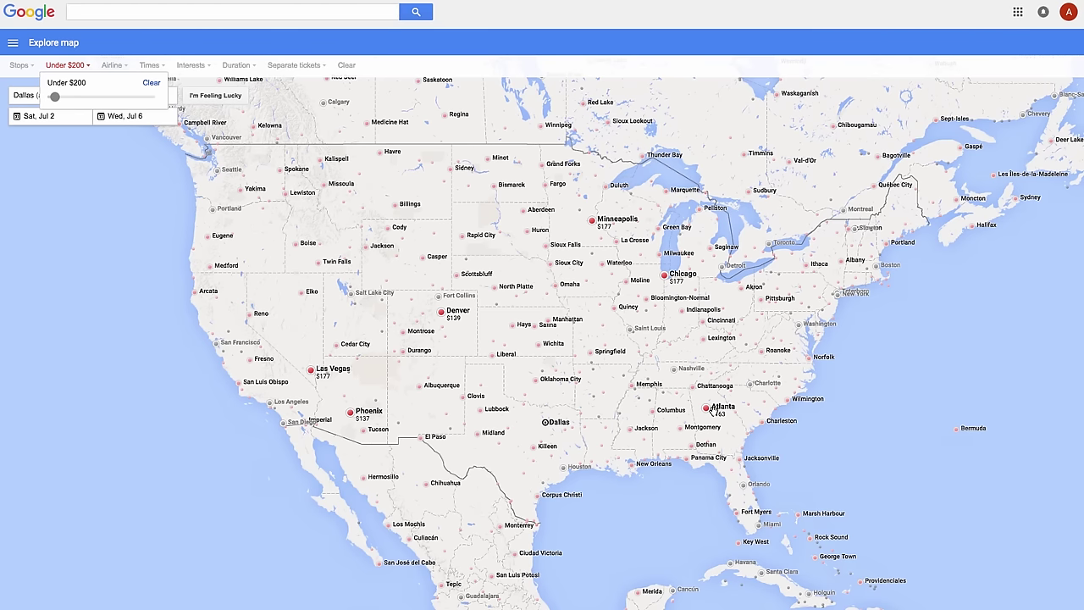
left_click(96, 230)
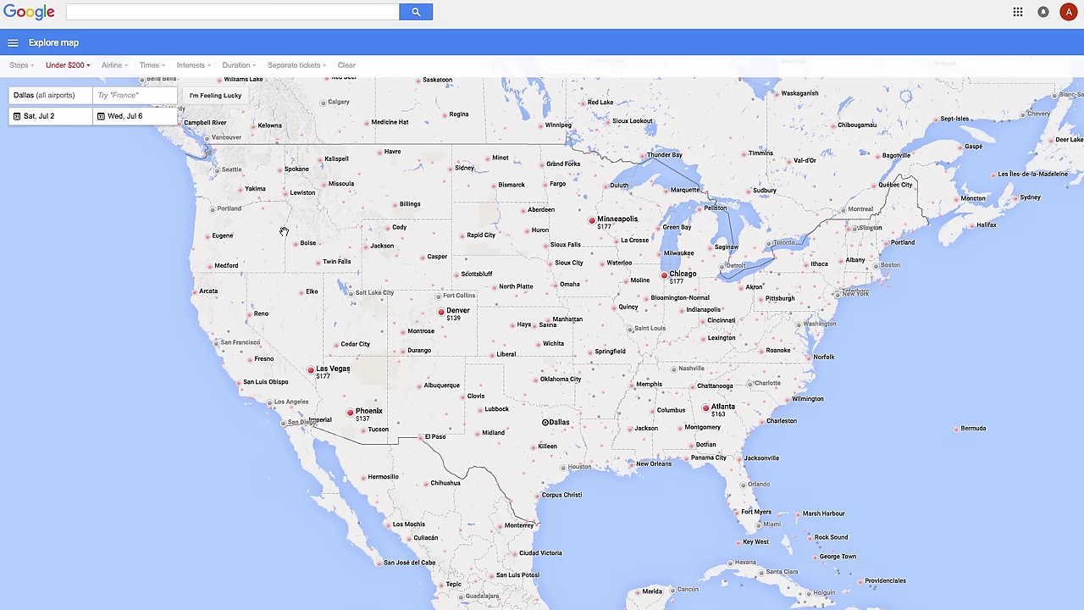
Filter the Explore map to the Oneworld alliance, leaving Las Vegas and New Orleans at $187
left_click(122, 68)
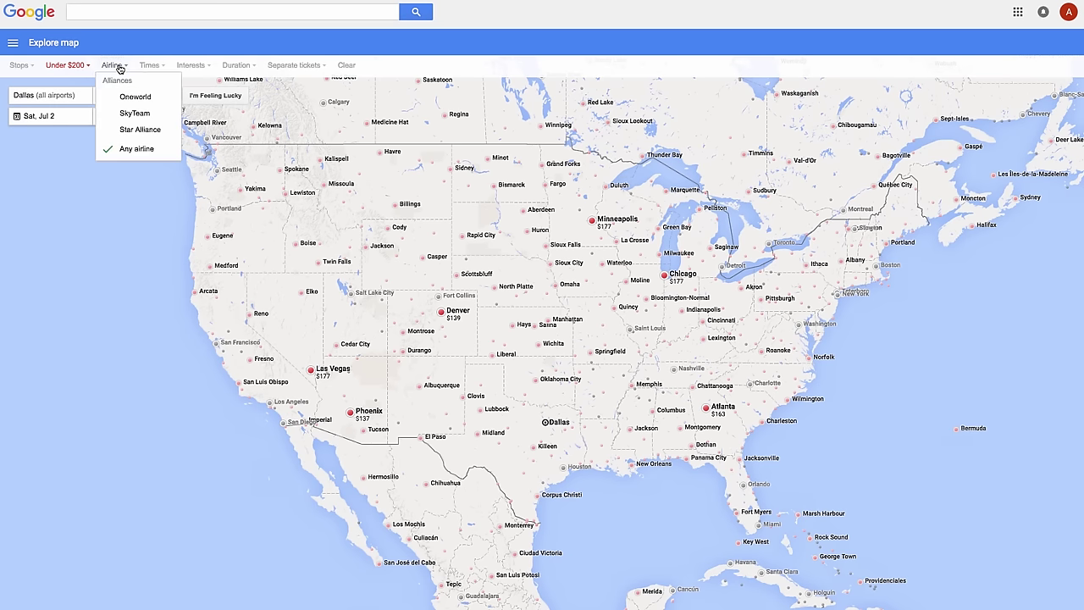
left_click(128, 96)
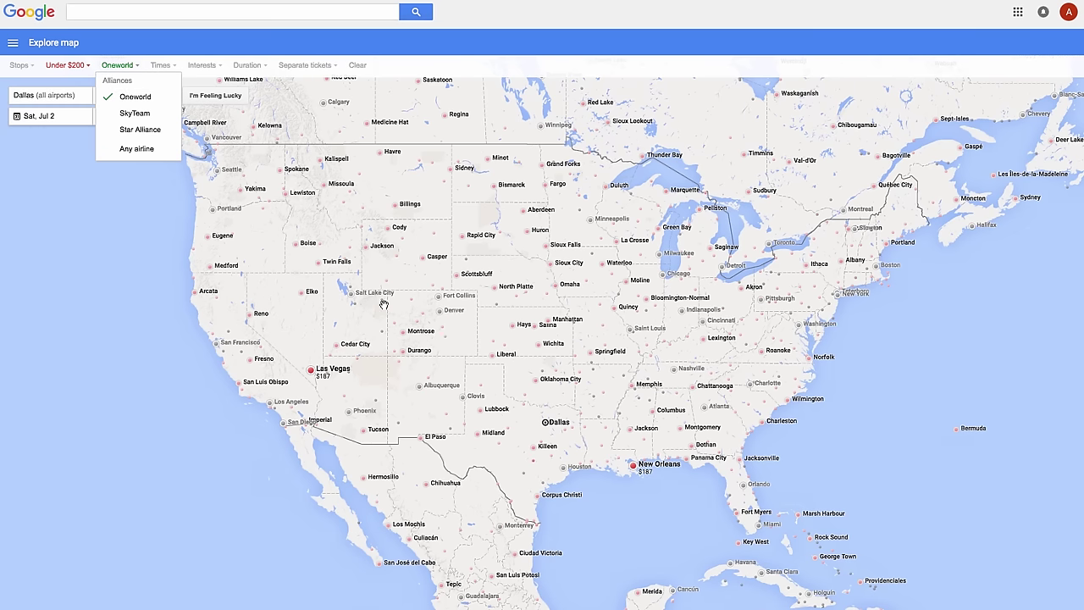
left_click(33, 99)
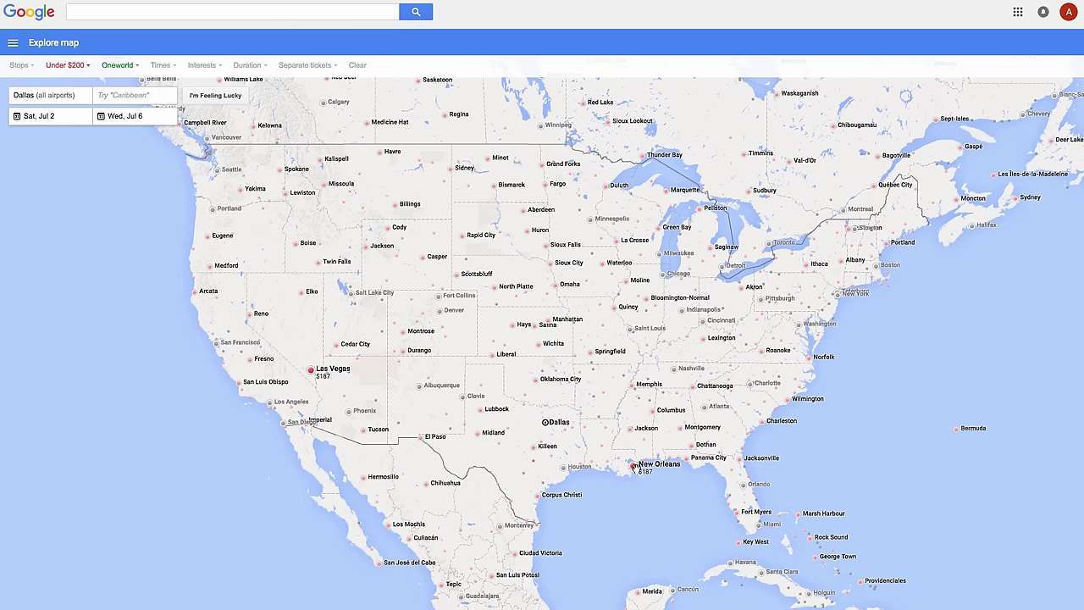
Raise the Explore map's price limit to under $700
left_click(89, 66)
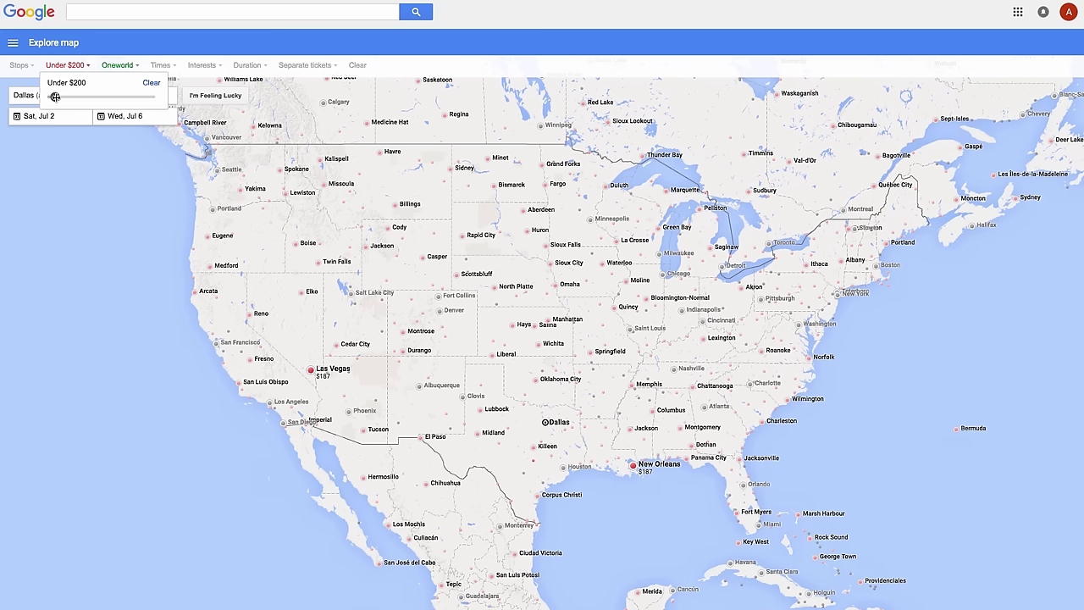
left_click_drag(55, 96, 72, 98)
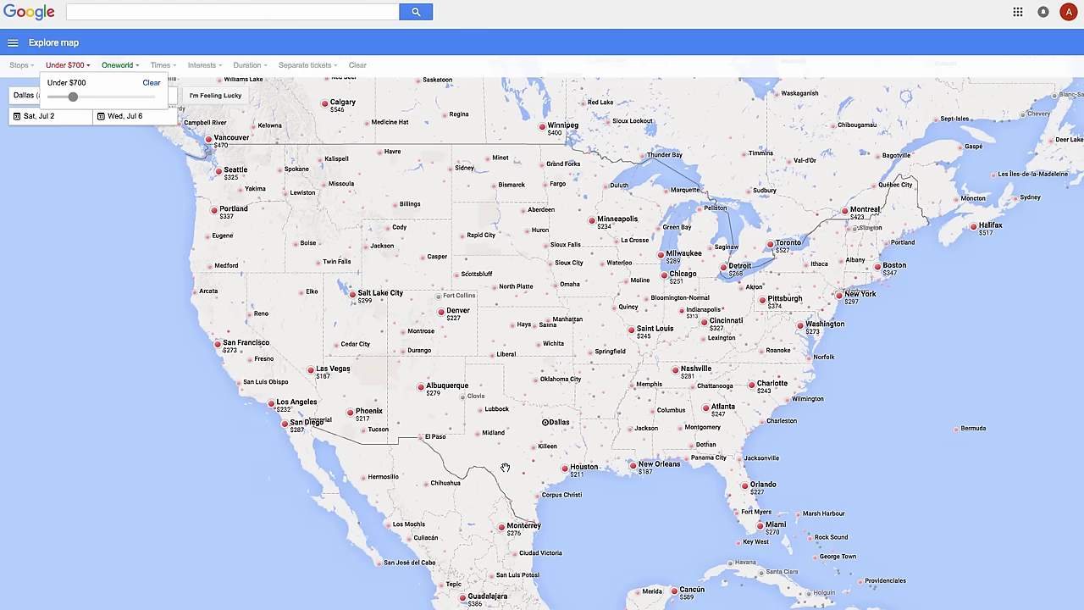
left_click(159, 491)
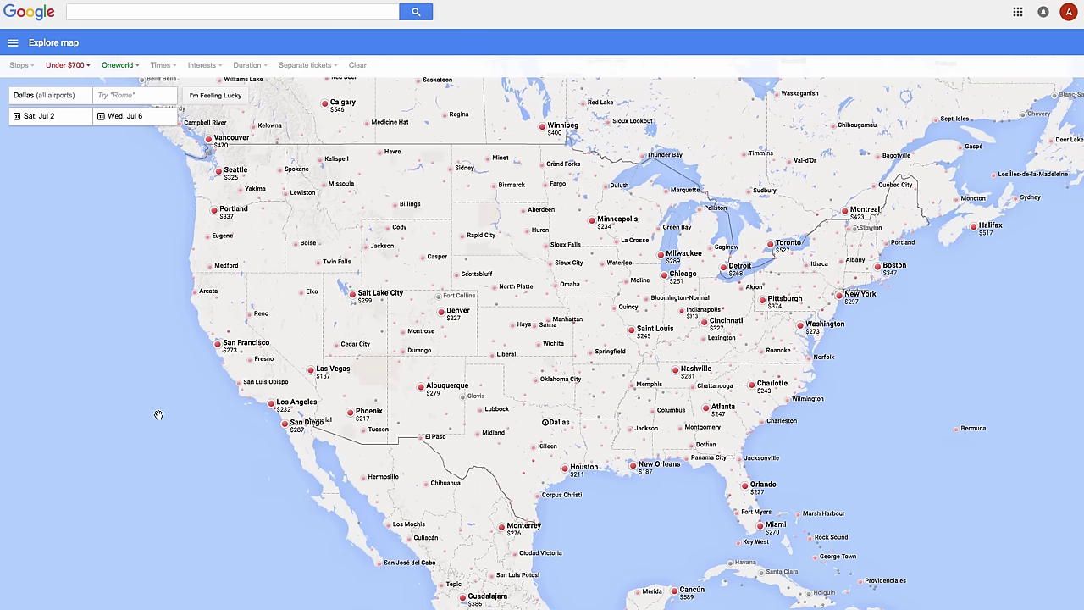
Pan the map south over Mexico, Central America and down through South America
left_click_drag(140, 379, 126, 269)
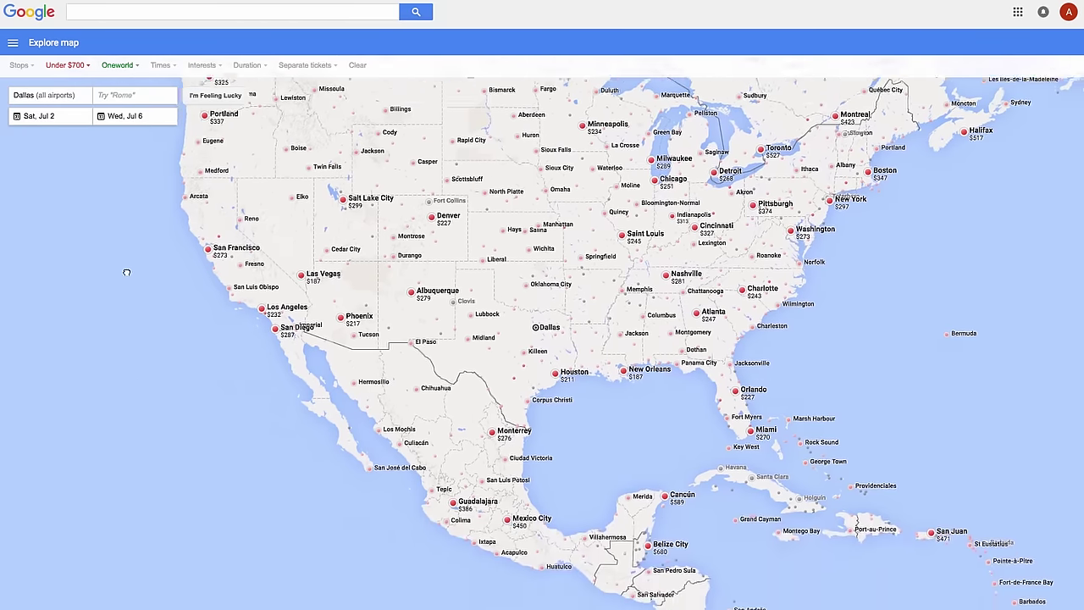
left_click_drag(325, 500, 243, 382)
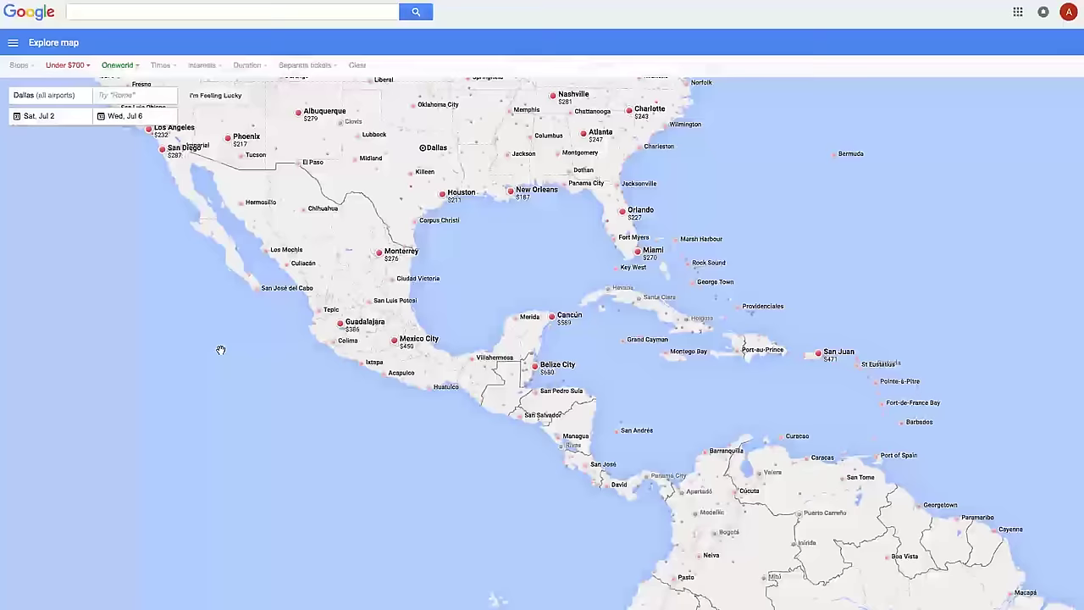
left_click_drag(409, 506, 228, 363)
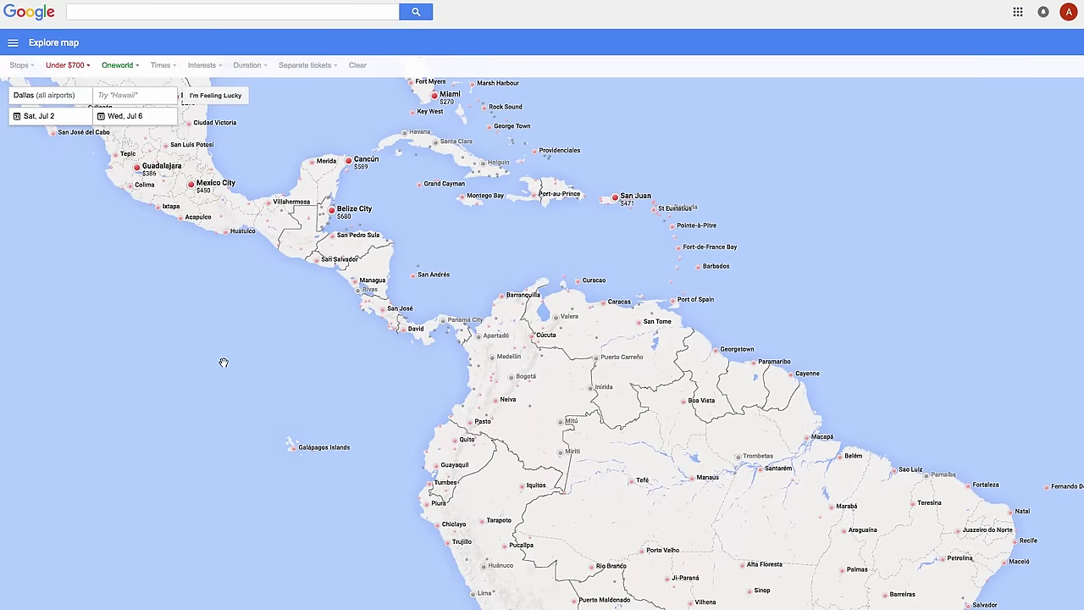
left_click_drag(387, 540, 330, 377)
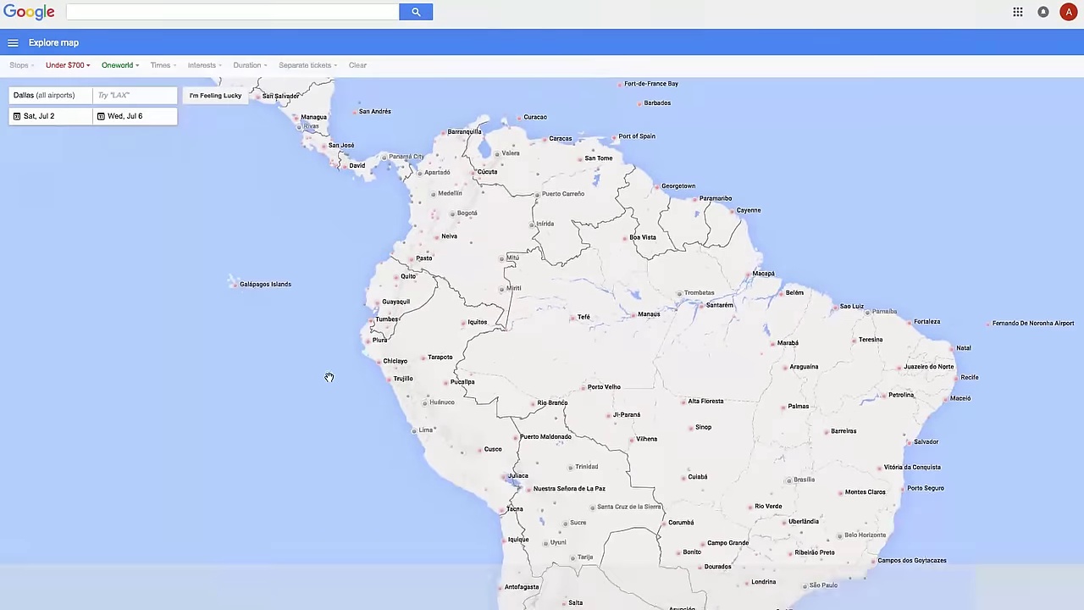
left_click_drag(378, 534, 374, 330)
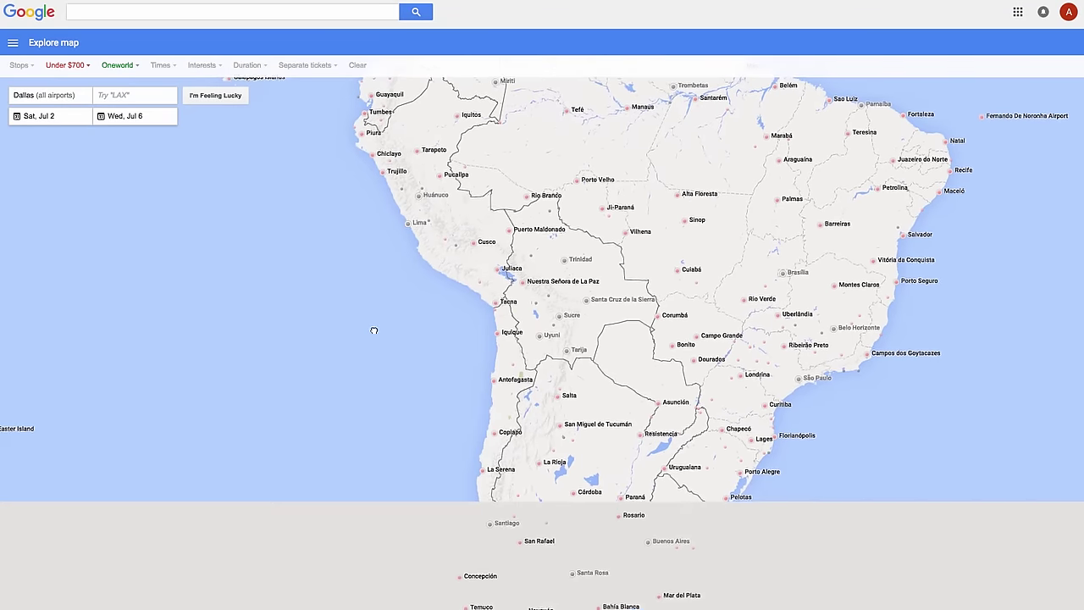
left_click_drag(368, 424, 375, 246)
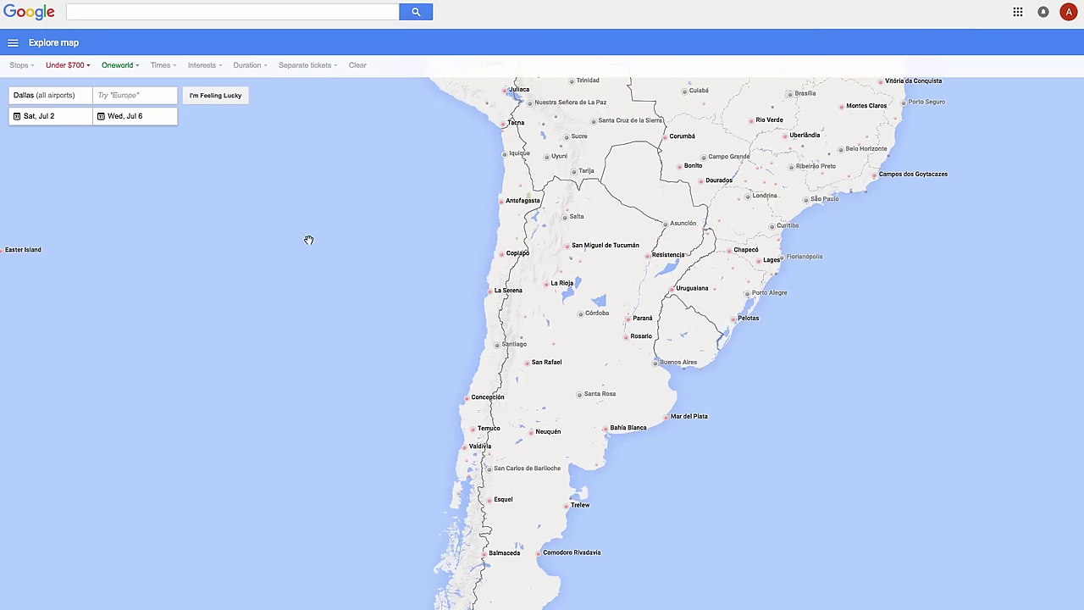
left_click_drag(276, 195, 460, 343)
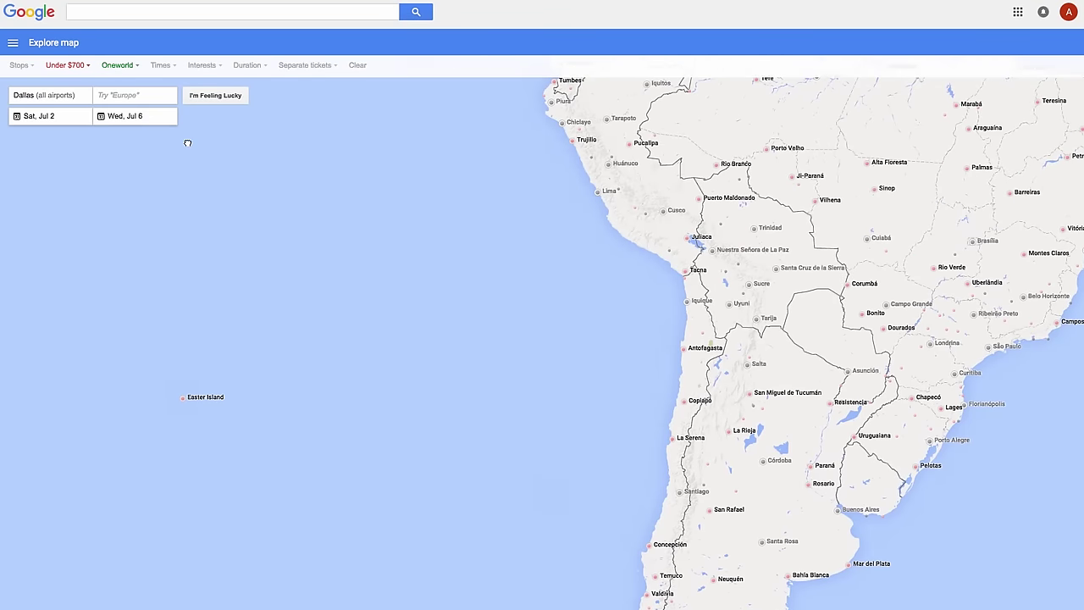
Pan west across the Pacific past Hawaii to Japan, China, Southeast Asia and the Philippines
left_click_drag(188, 144, 646, 483)
left_click_drag(443, 353, 811, 521)
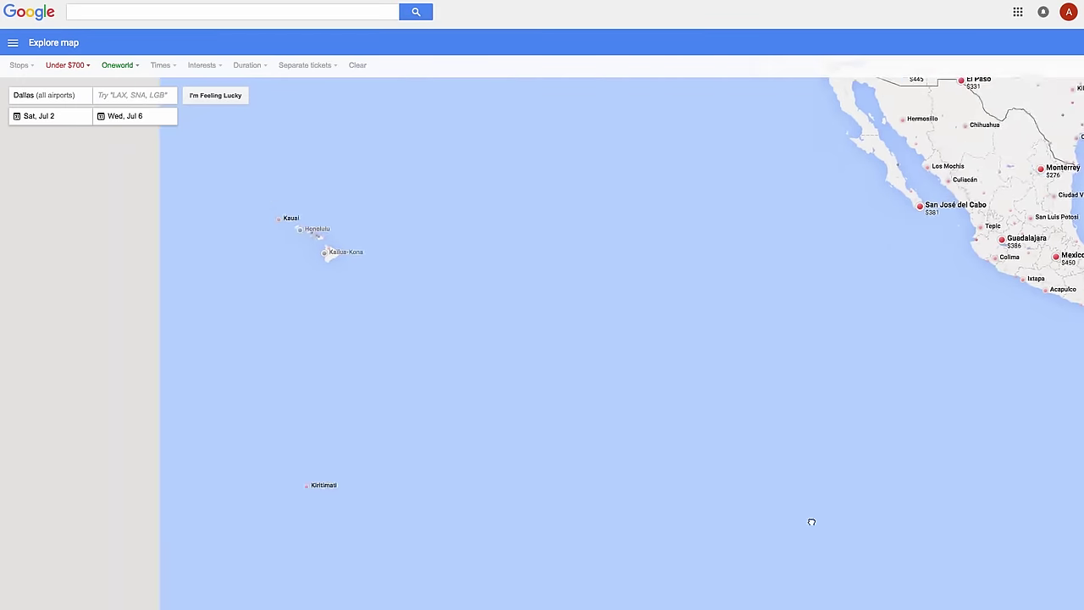
left_click_drag(337, 343, 758, 413)
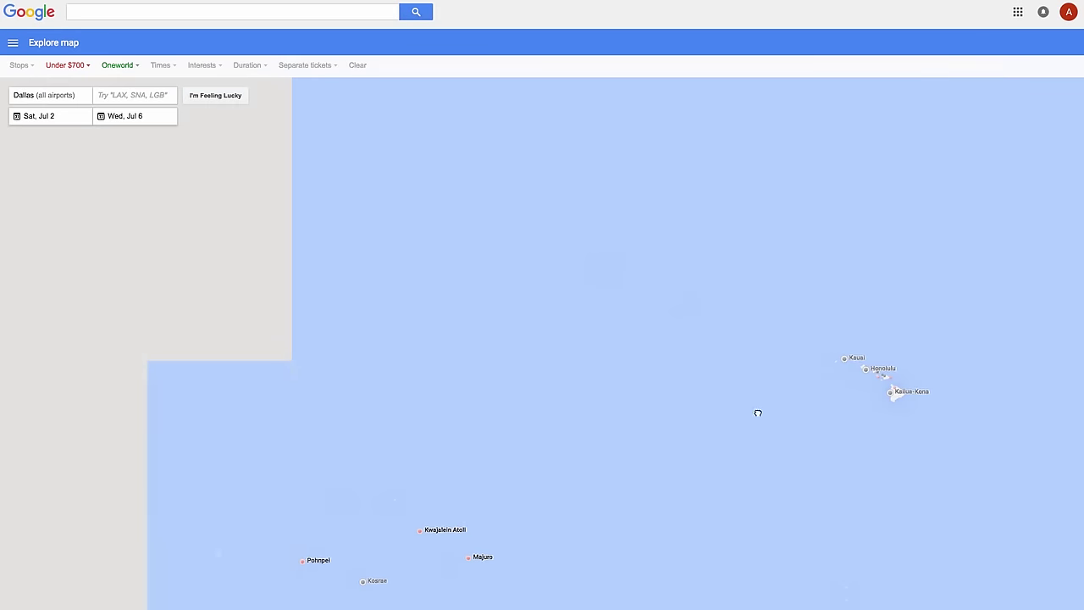
left_click_drag(443, 438, 673, 492)
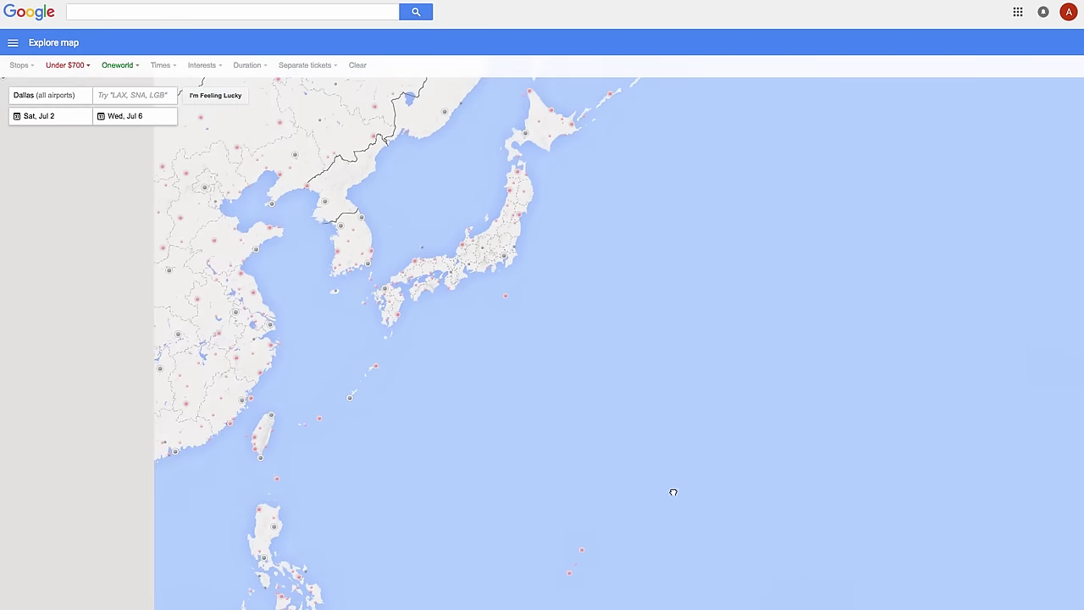
left_click_drag(447, 460, 591, 376)
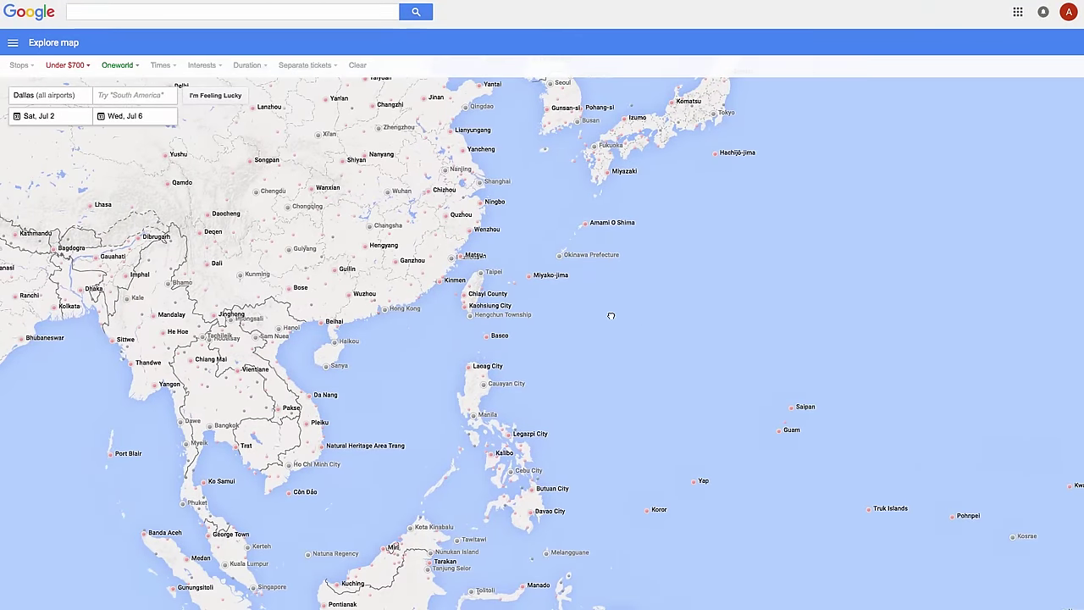
Raise the Explore map's price limit to $1,150
left_click(84, 68)
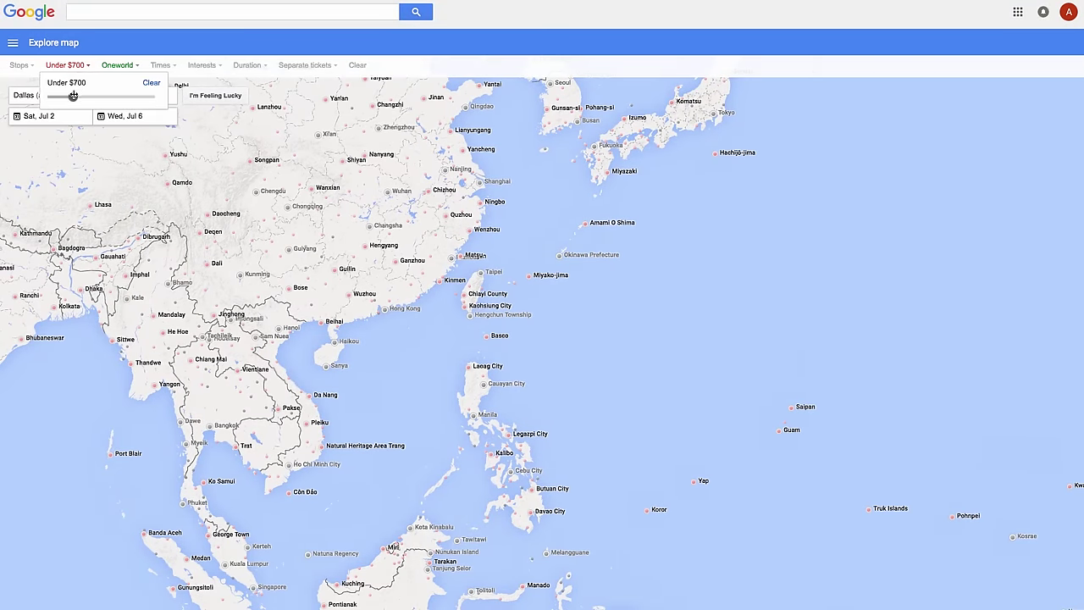
left_click_drag(73, 97, 88, 97)
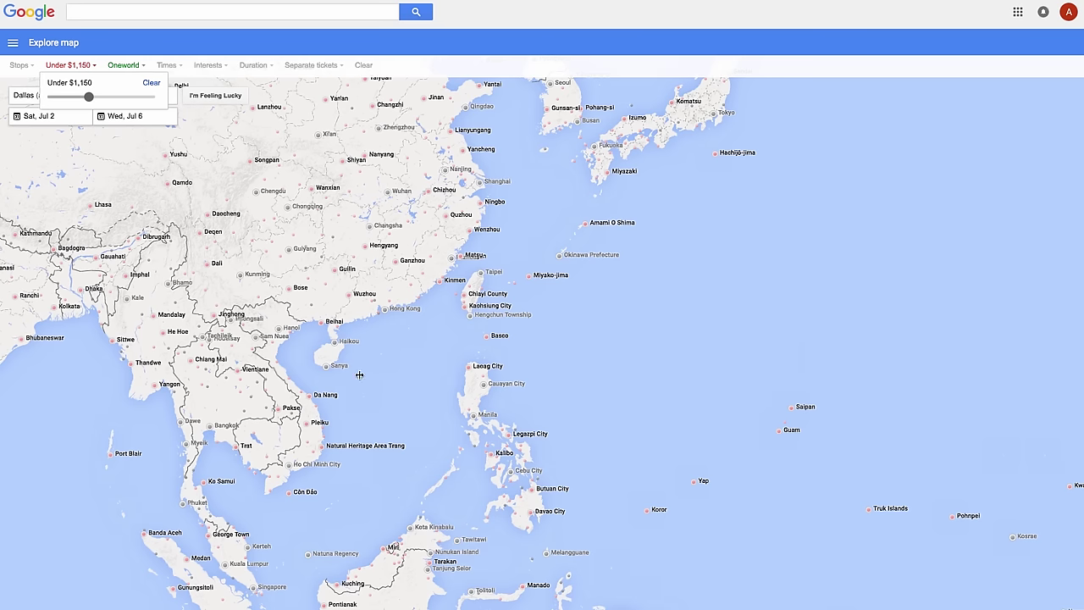
left_click(408, 395)
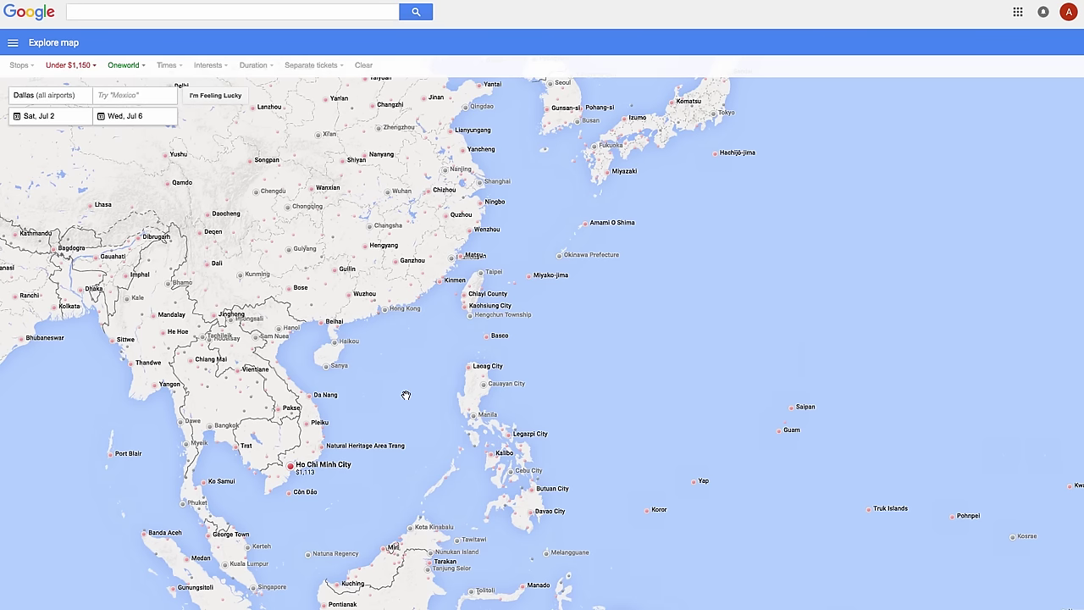
Select Ho Chi Minh City on the map and open its full flight results from Dallas
left_click_drag(406, 395, 460, 288)
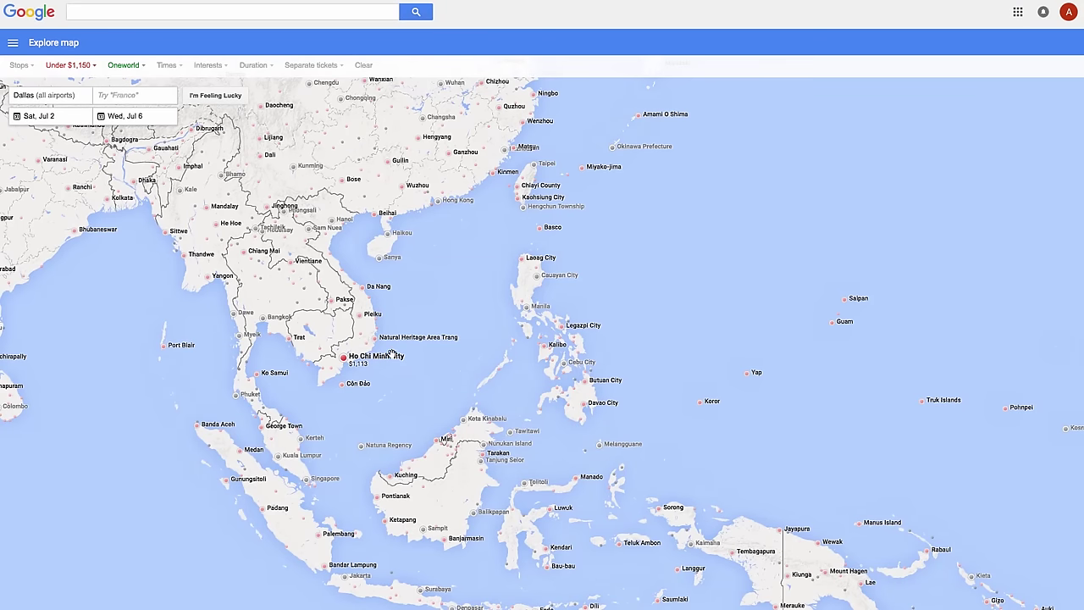
mouse_move(345, 365)
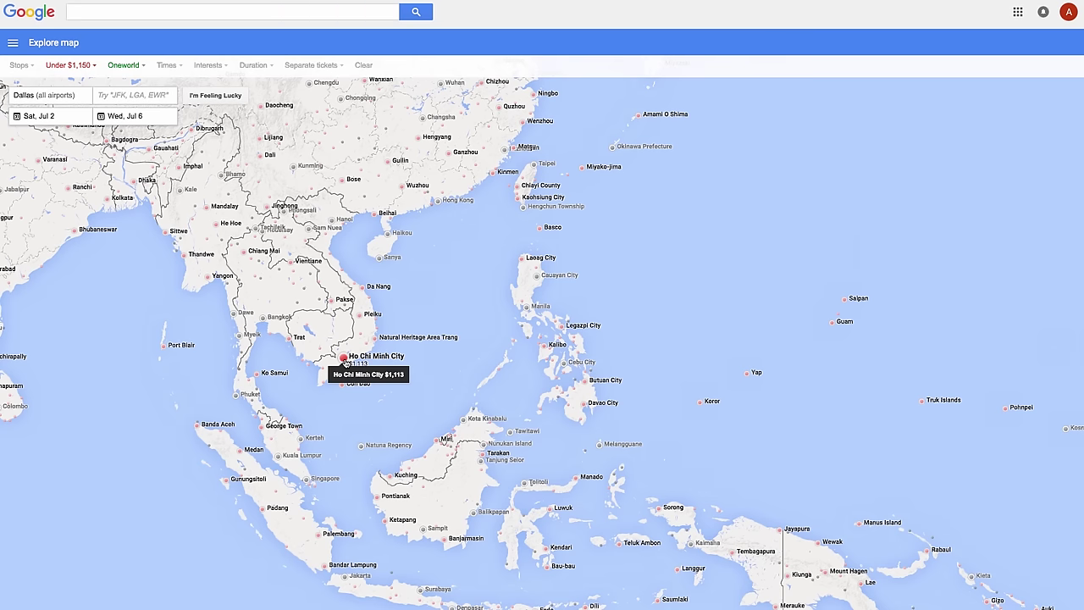
left_click(345, 364)
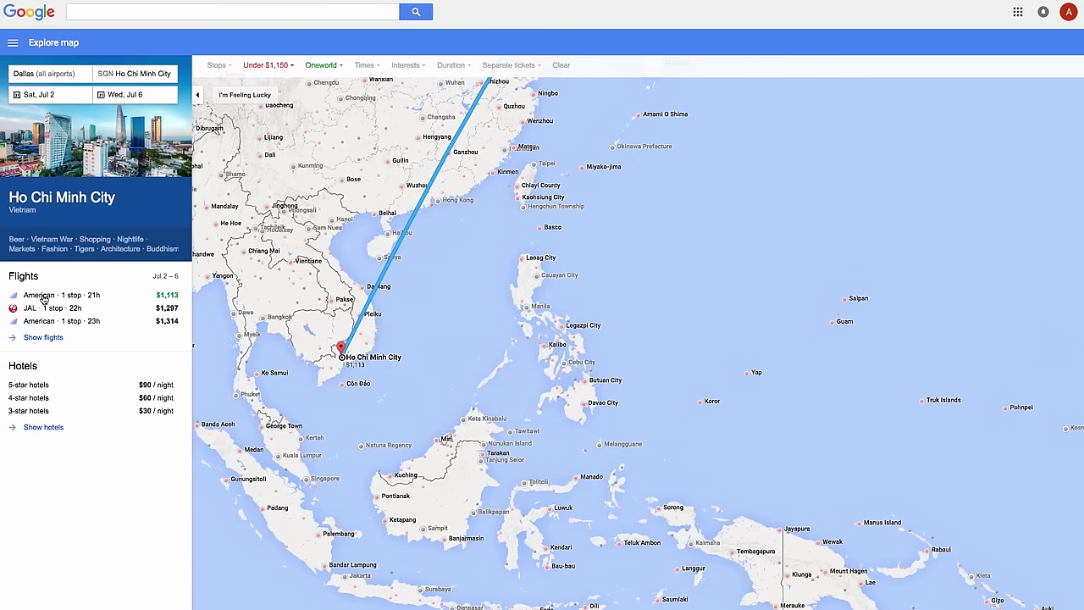
left_click(44, 297)
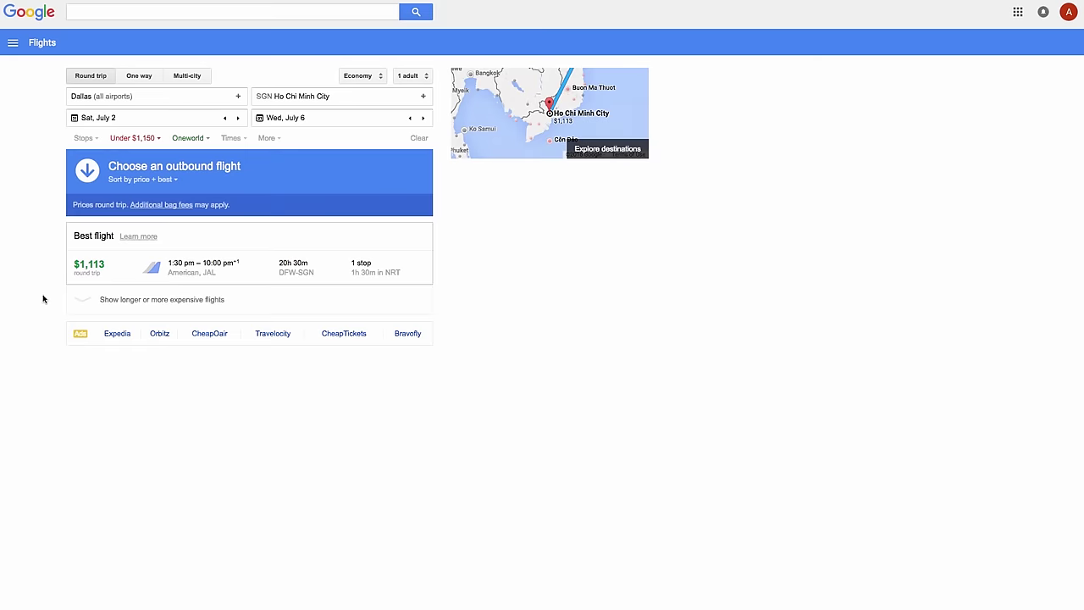
Choose the best American/JAL outbound and return flights, totalling $1,113
left_click(193, 278)
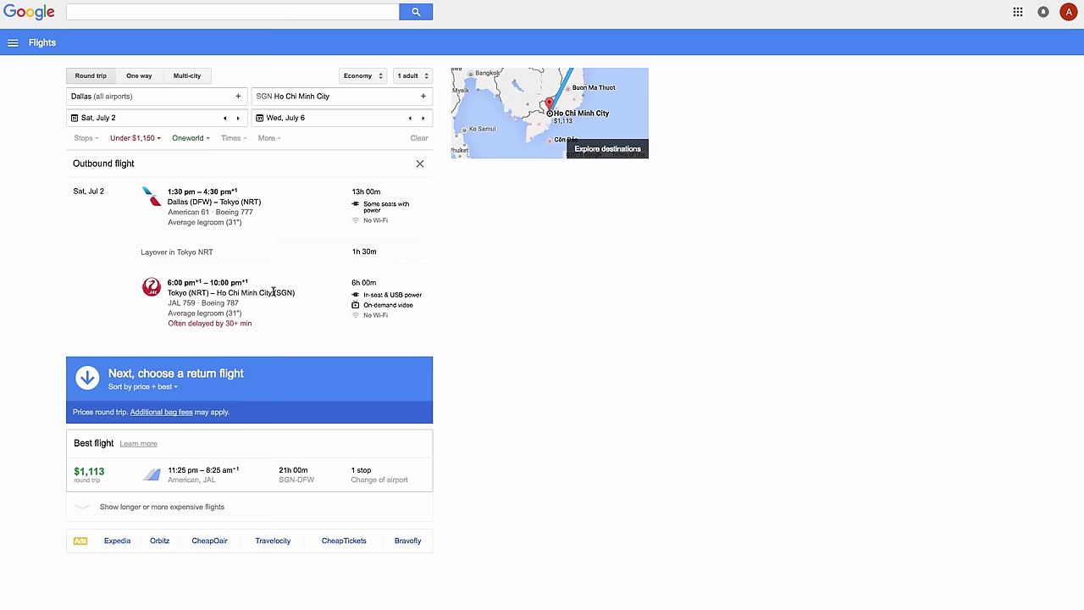
left_click(200, 480)
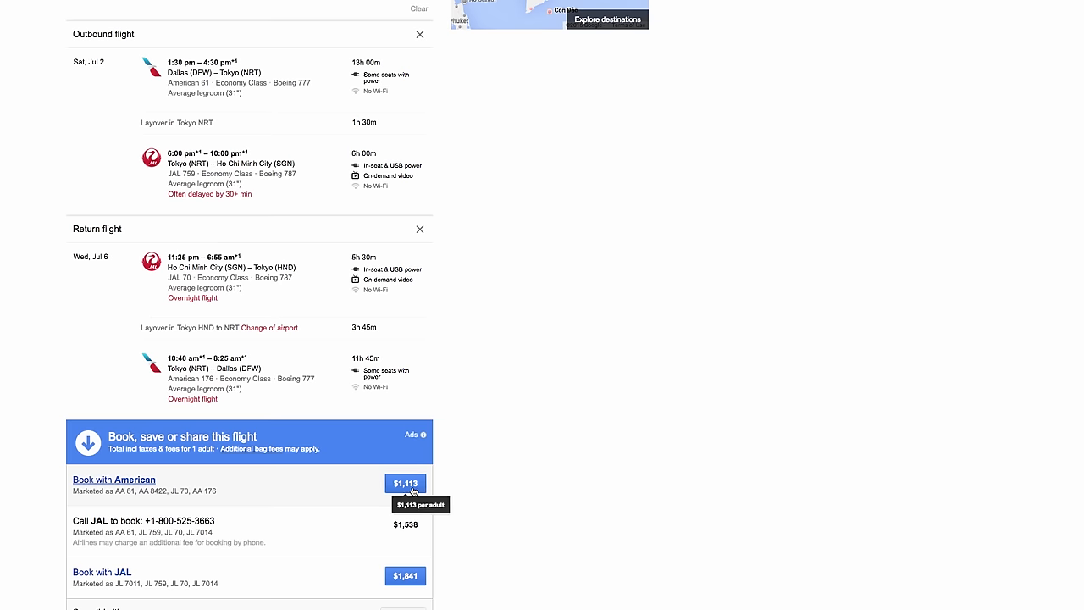
scroll(412, 491, "up", 3)
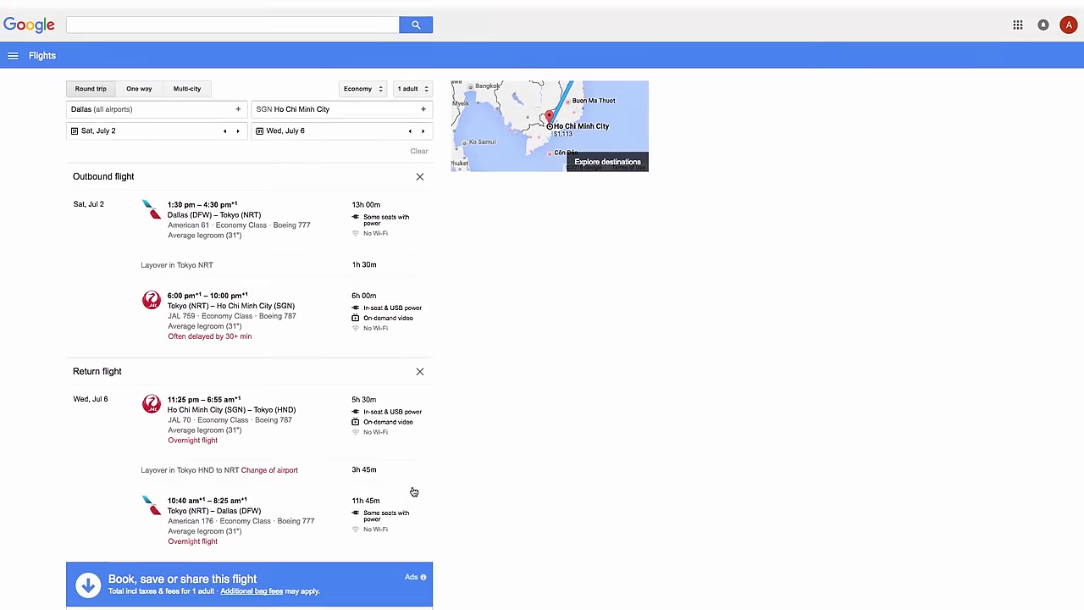
Change the travel dates to depart July 7 and return July 13
left_click(76, 120)
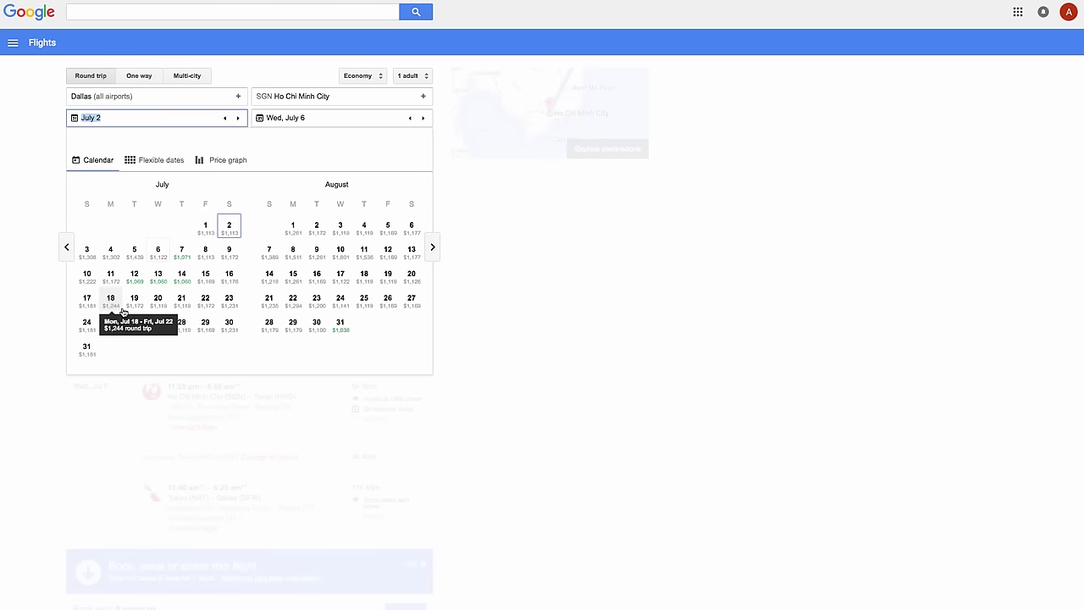
left_click(180, 252)
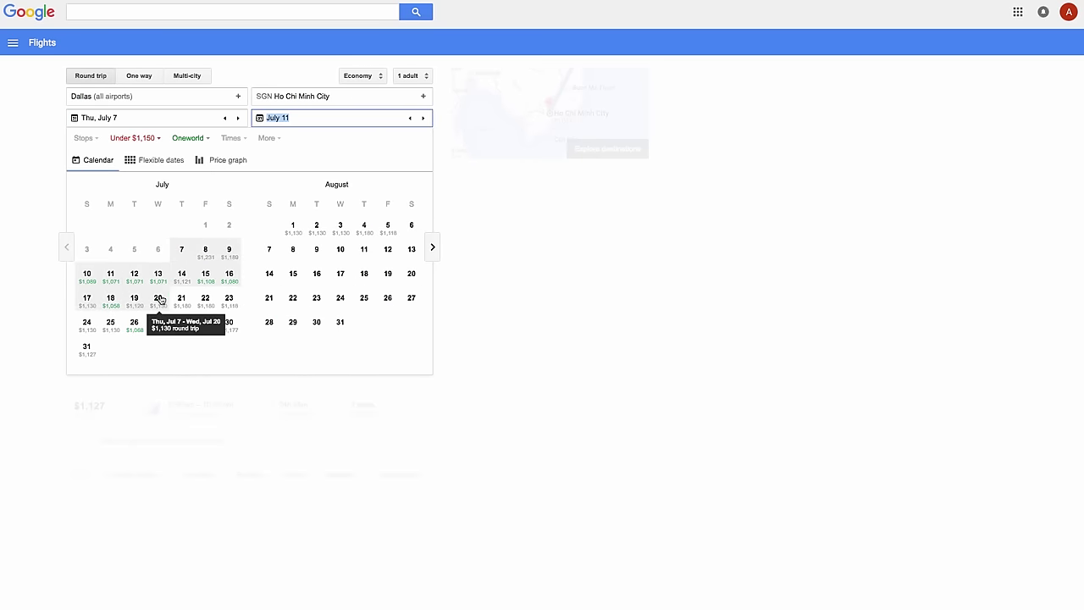
left_click(159, 278)
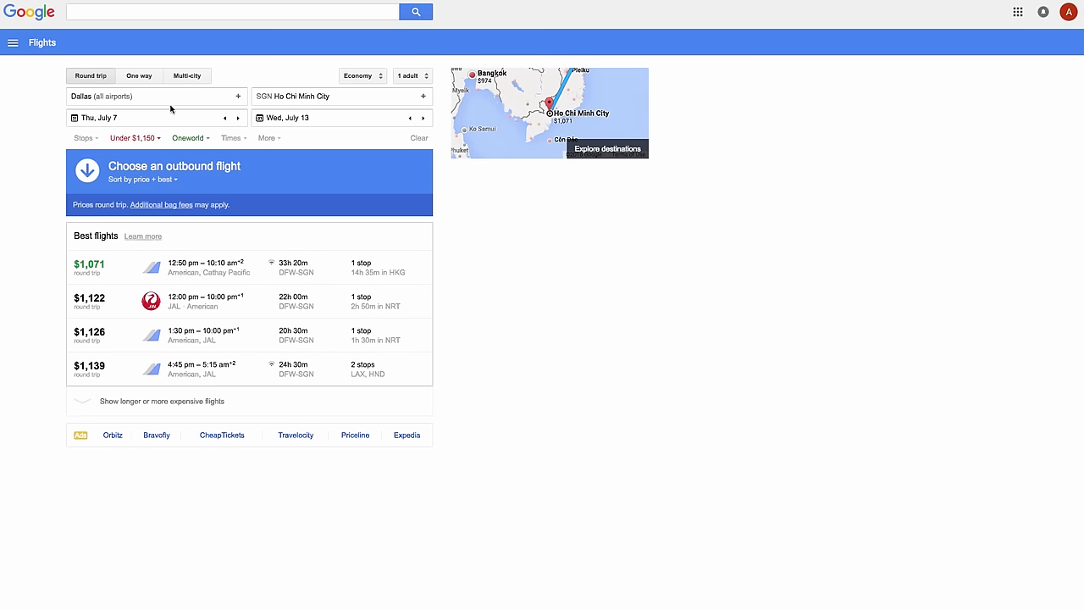
Clear the price limit, switch Oneworld to any airline, and view the route on the Explore map
left_click(157, 140)
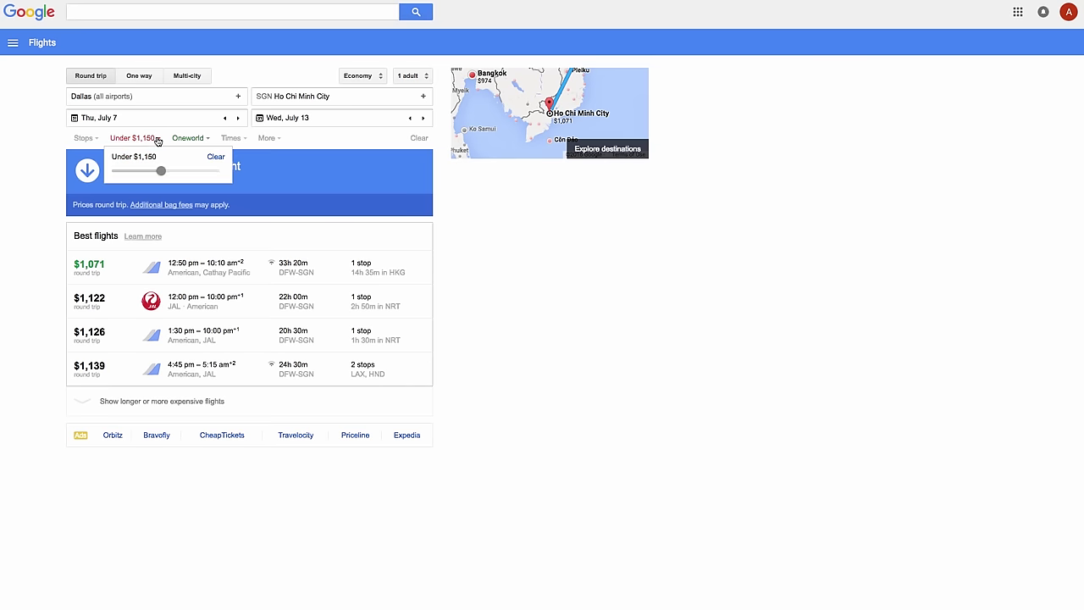
left_click(216, 159)
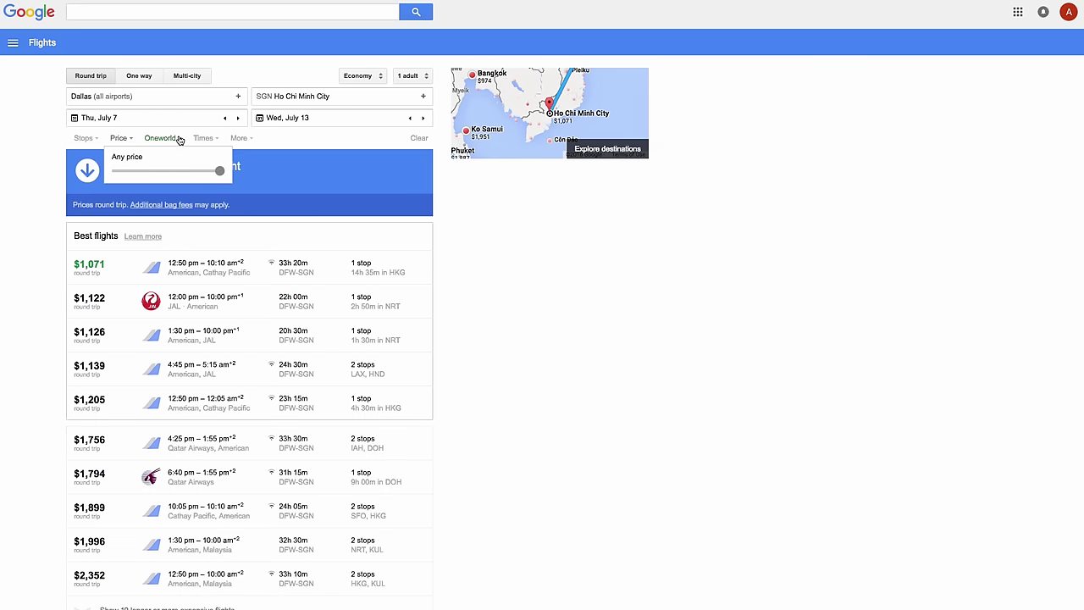
left_click(179, 140)
left_click(188, 223)
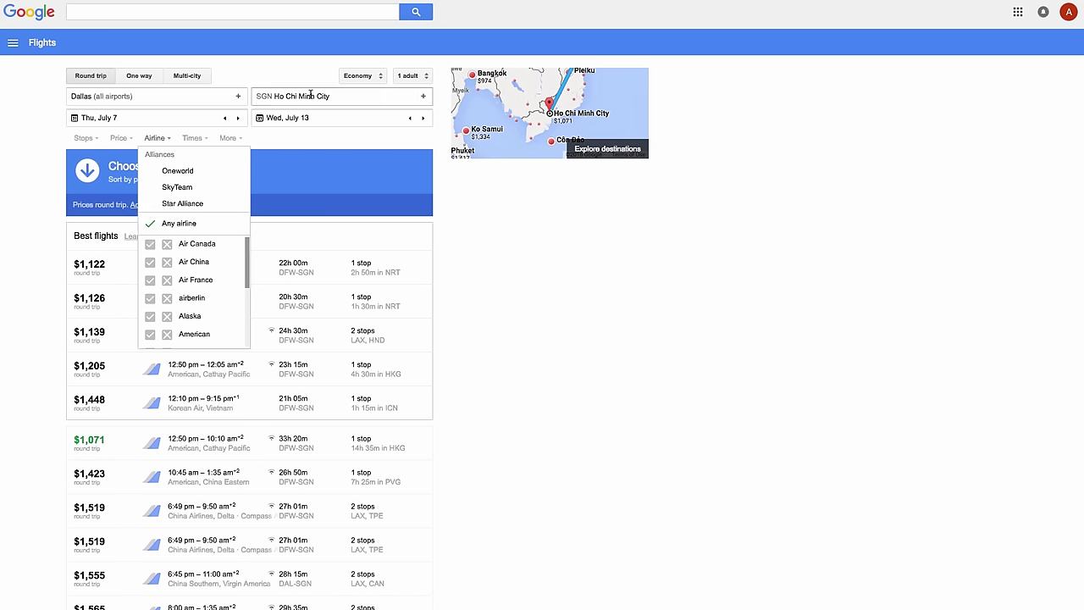
left_click(594, 153)
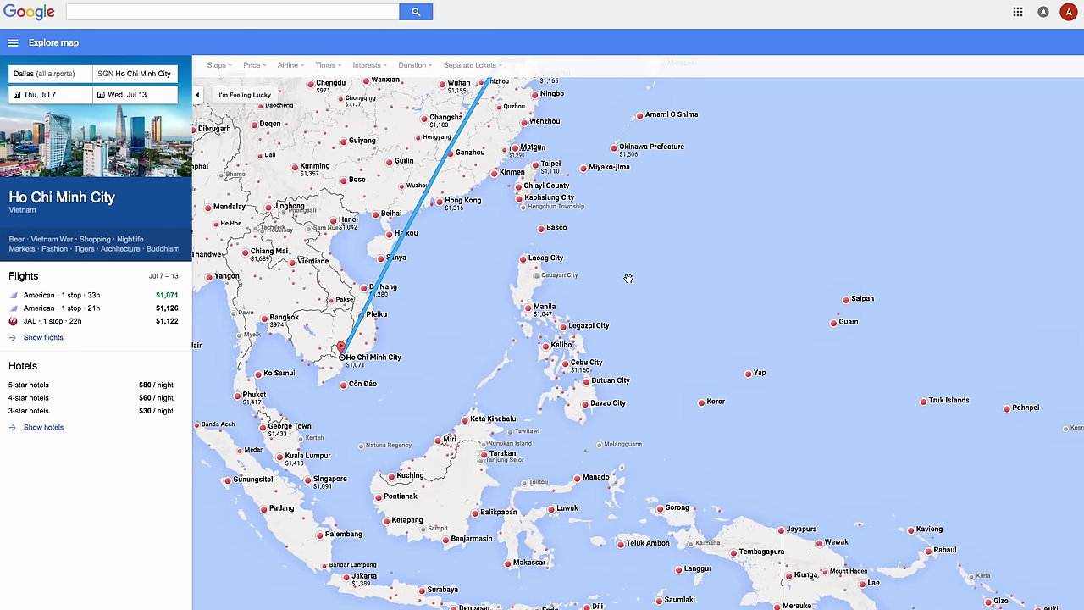
Return to the Dallas–Ho Chi Minh City flight results, keeping the Economy cabin
left_click(43, 42)
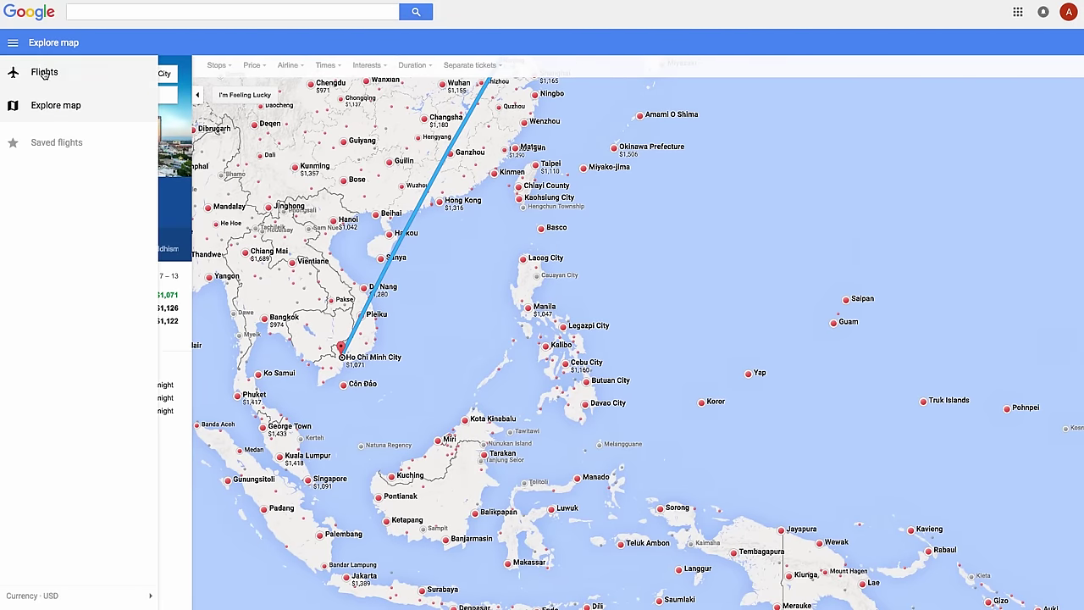
left_click(45, 73)
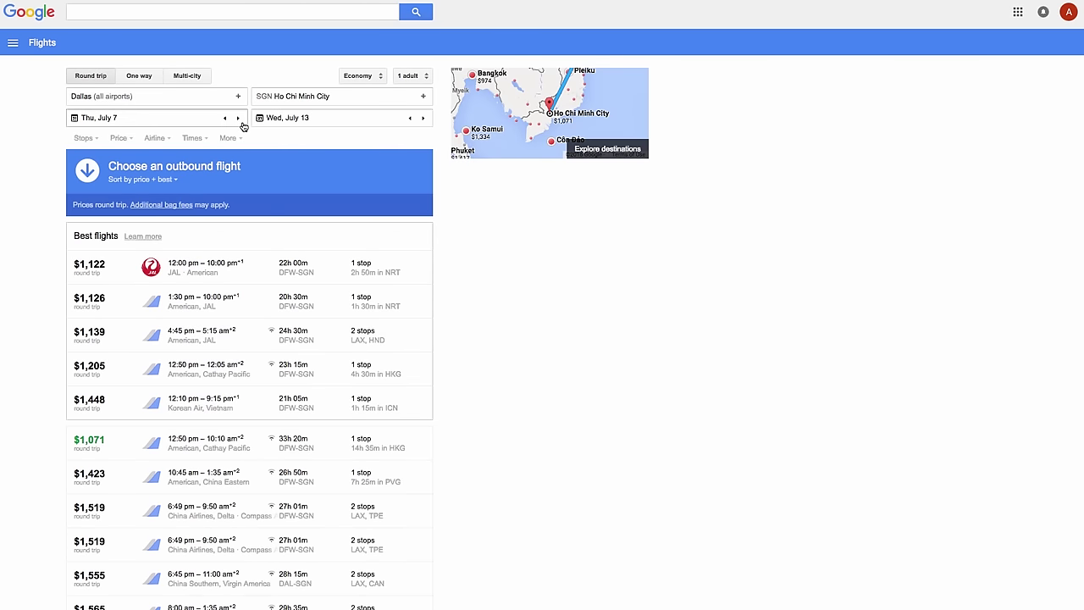
left_click(361, 76)
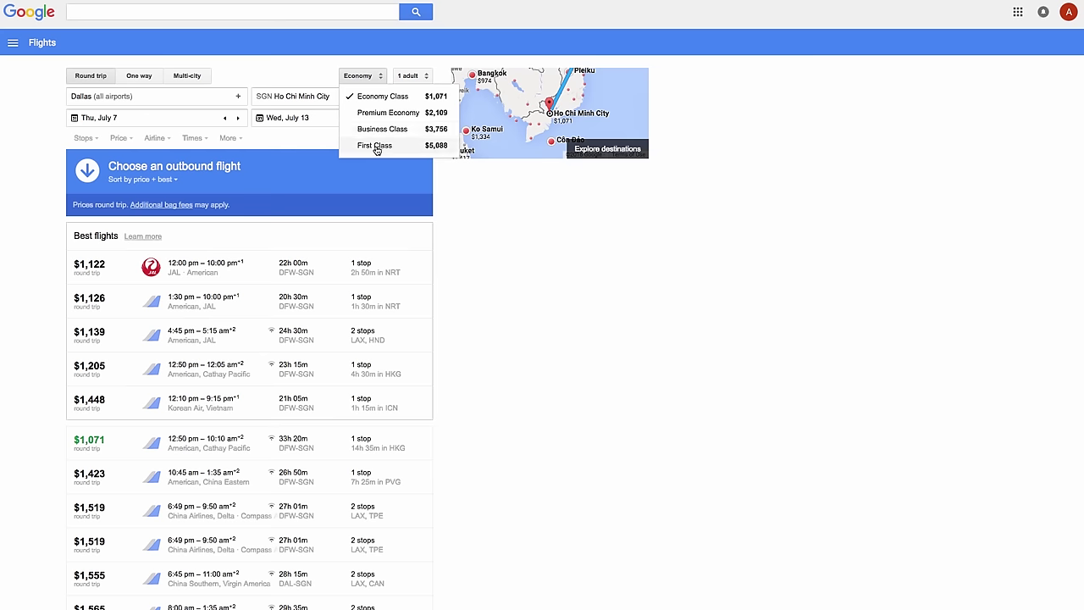
left_click(303, 78)
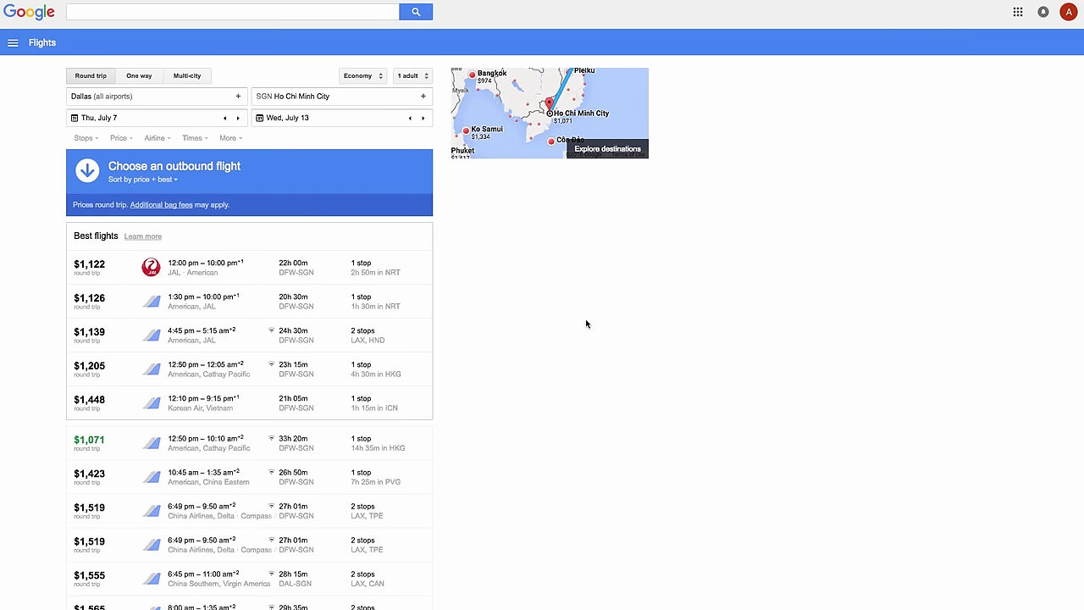